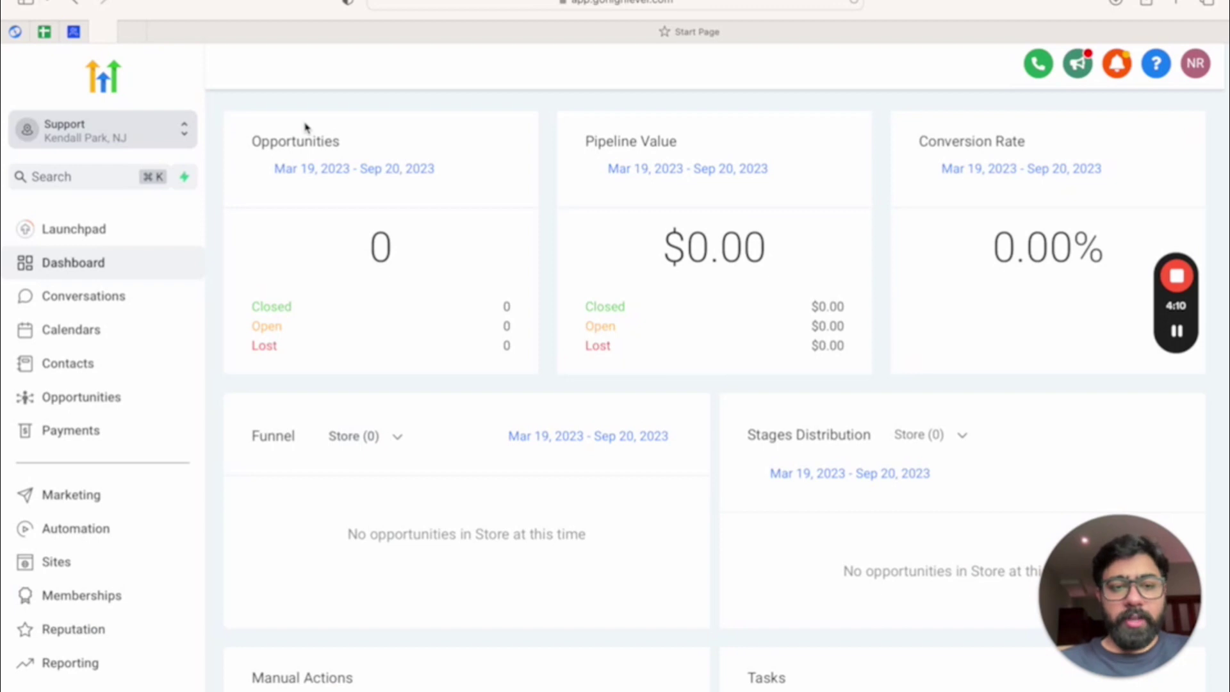
# - From Calendars > Calendar Settings, create a new calendar of the Class Booking type
pyautogui.click(73, 335)
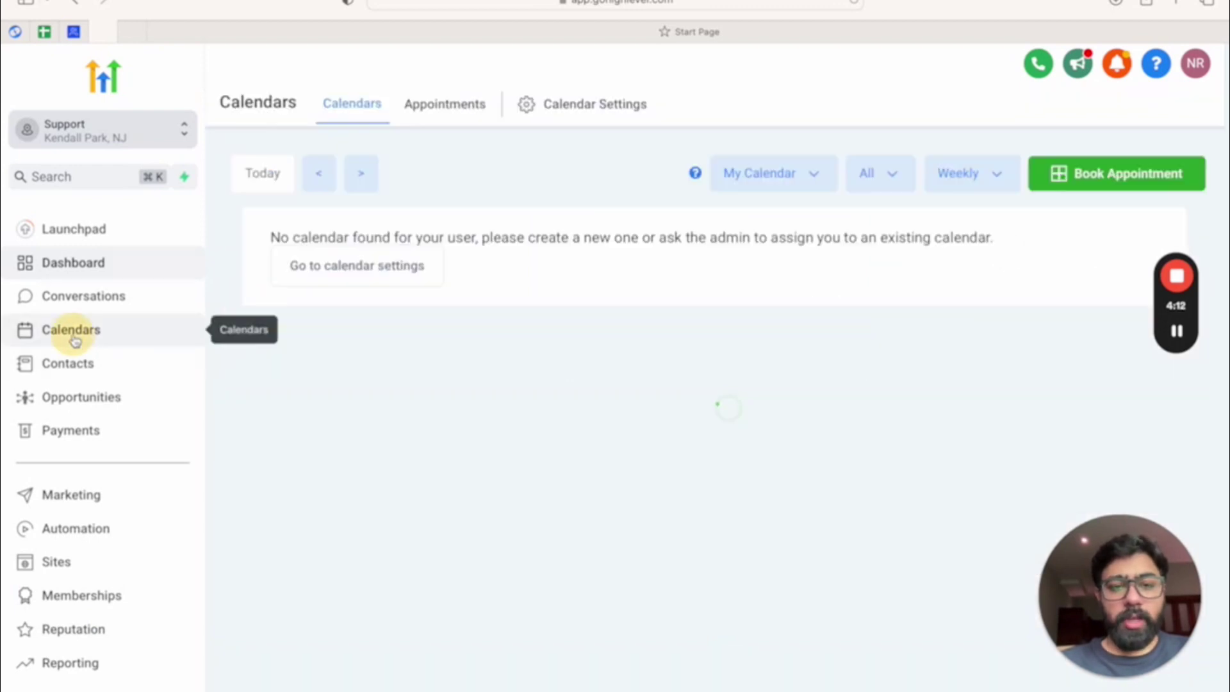
pyautogui.click(560, 112)
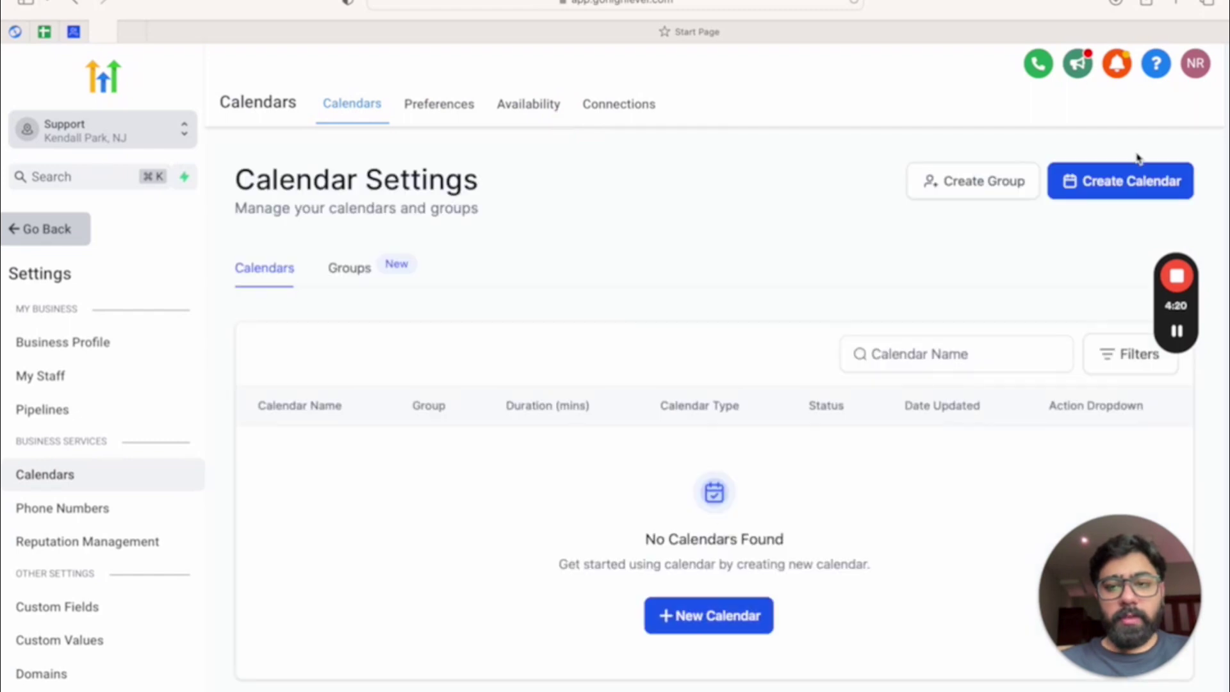
pyautogui.click(1117, 186)
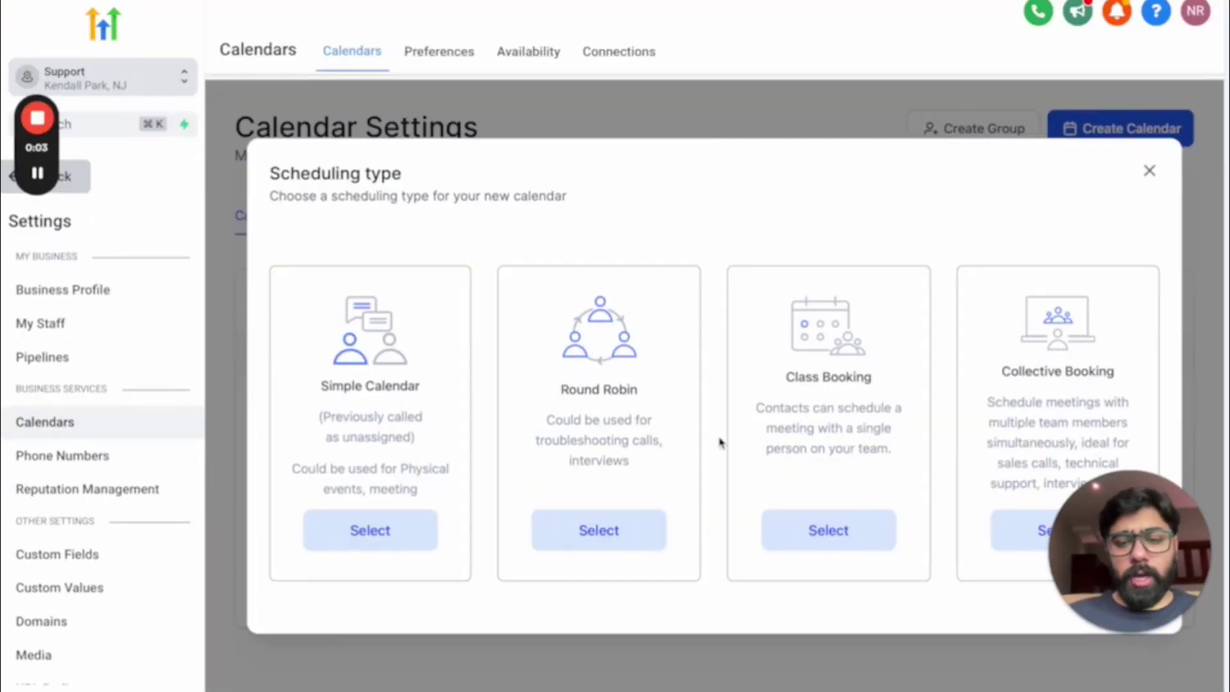
pyautogui.click(821, 530)
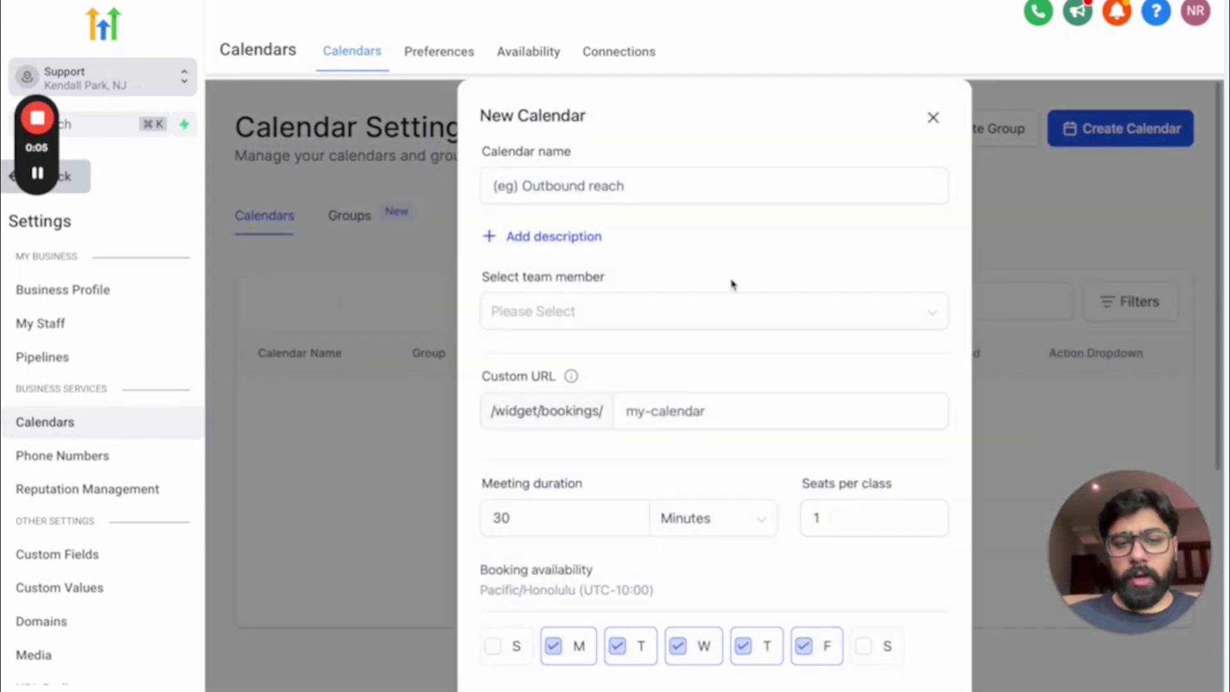
# - Name the calendar 'Marketing Webinar'
pyautogui.click(574, 183)
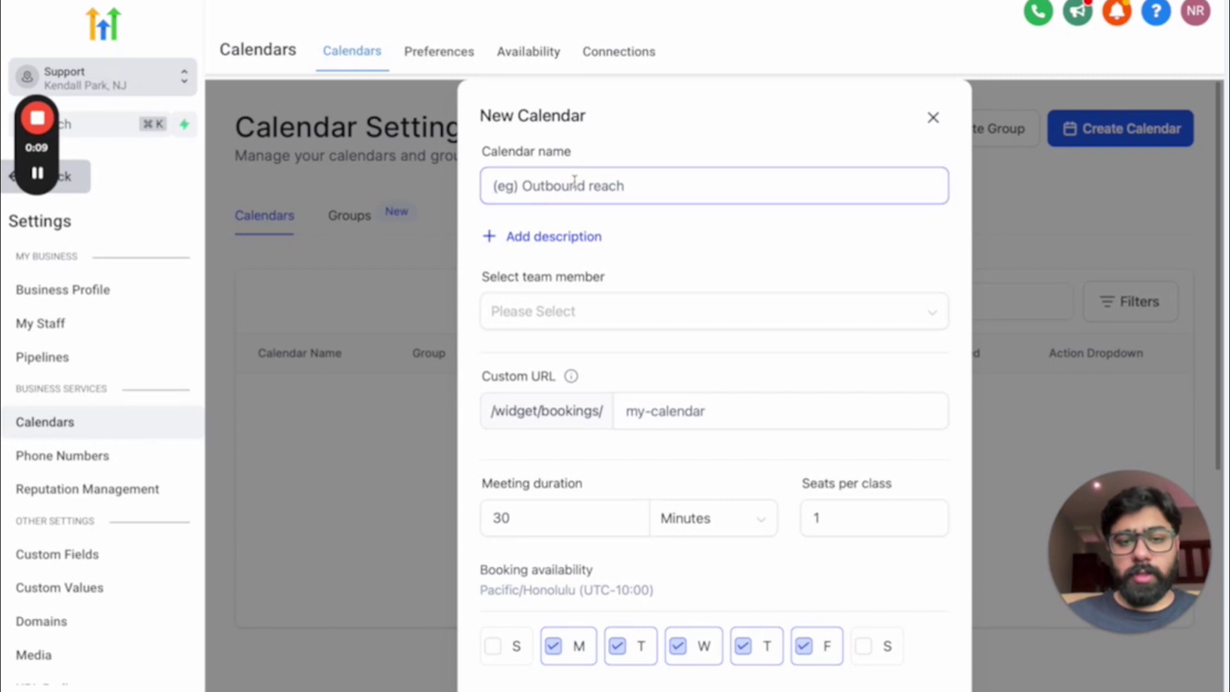
pyautogui.write('Marketing we')
pyautogui.press('BackSpace')
pyautogui.press('BackSpace')
pyautogui.write('Webinar')
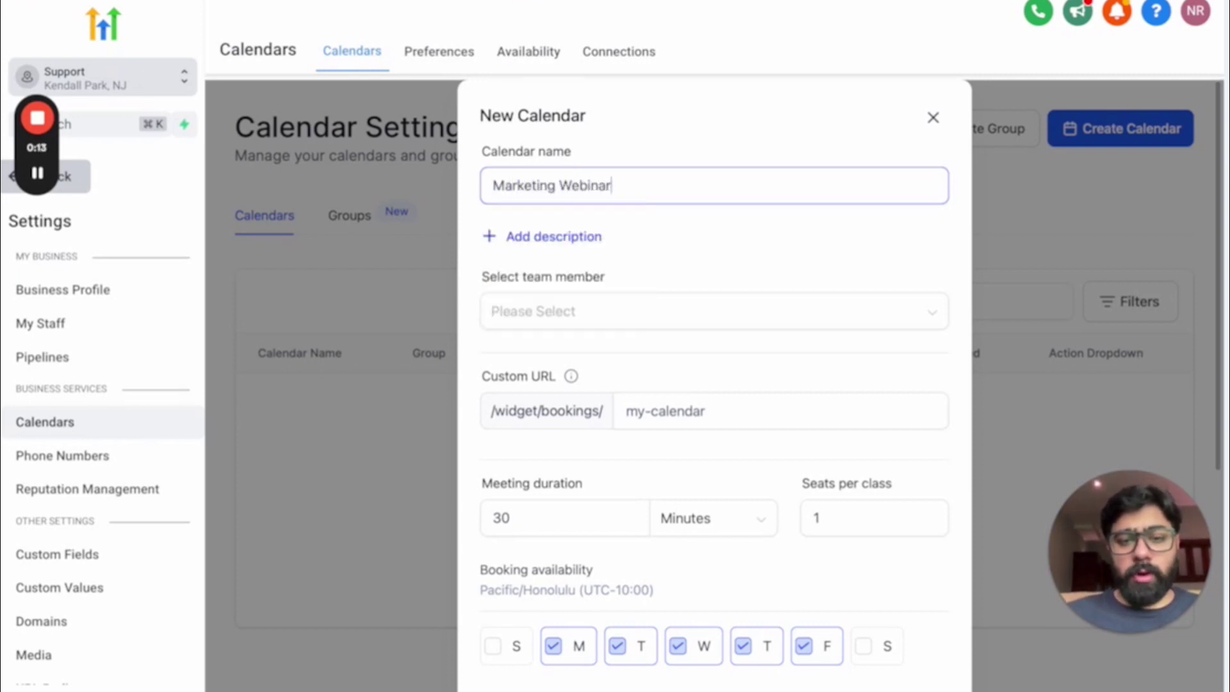
# - Add the description 'How to increase Lead conversion by 25% using GHL'
pyautogui.click(528, 237)
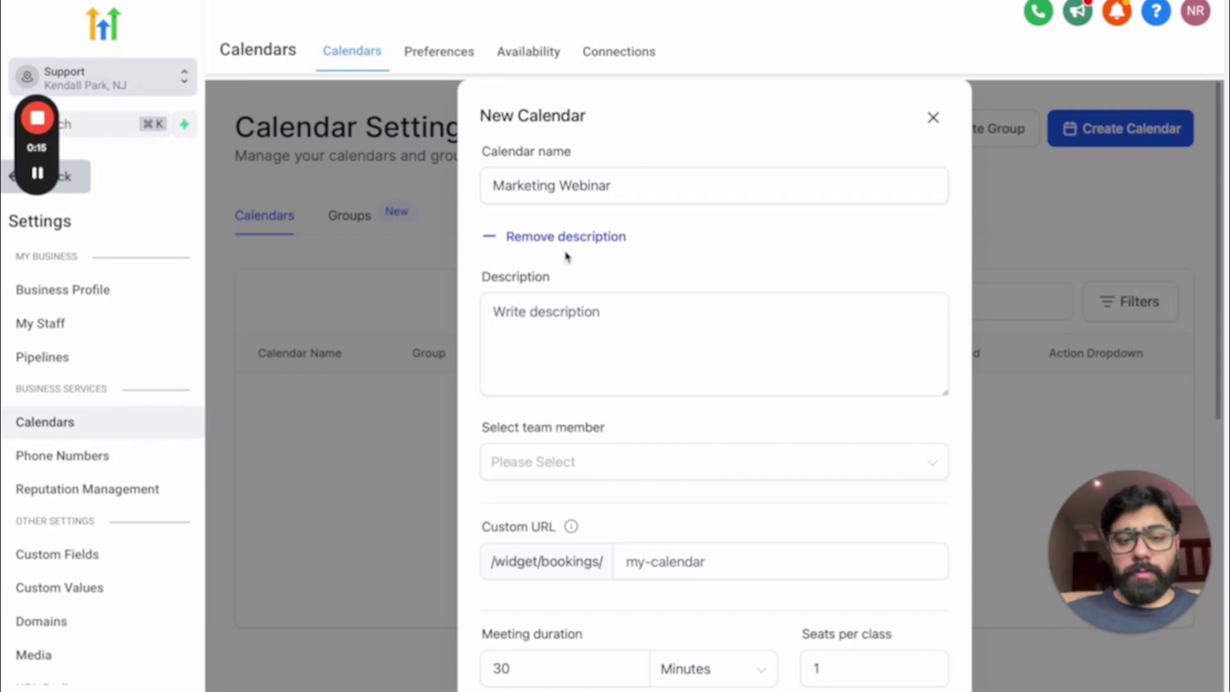
pyautogui.click(548, 323)
pyautogui.write('How to ')
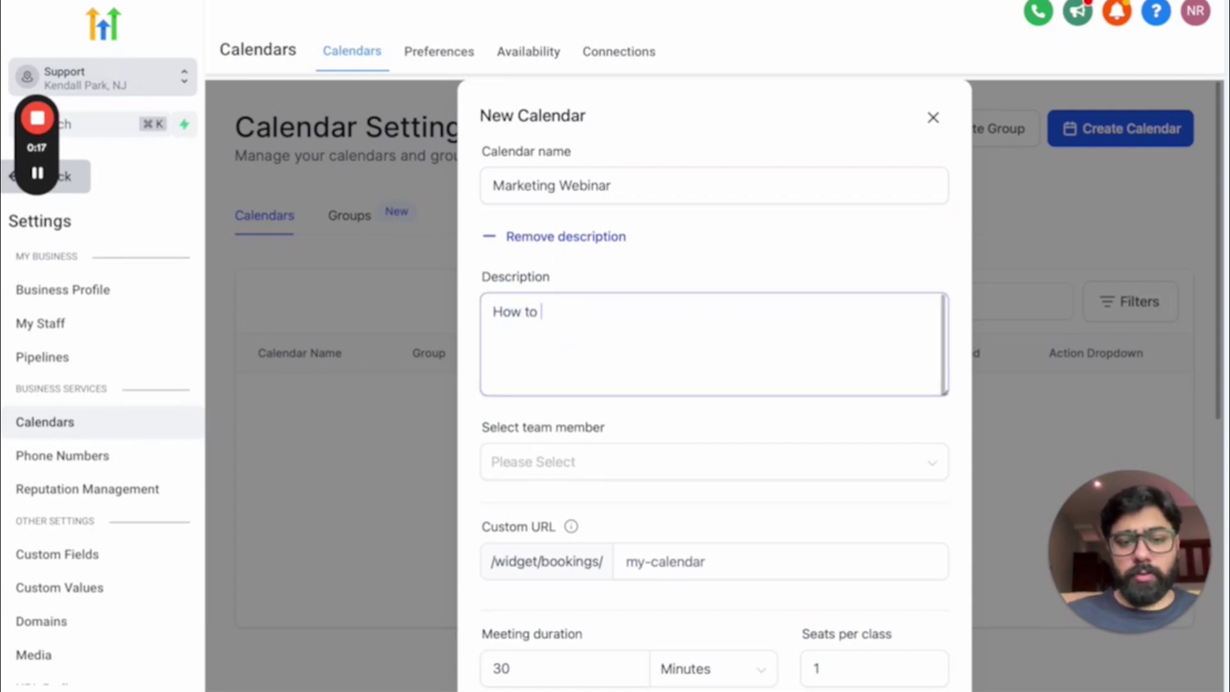
pyautogui.write('incr')
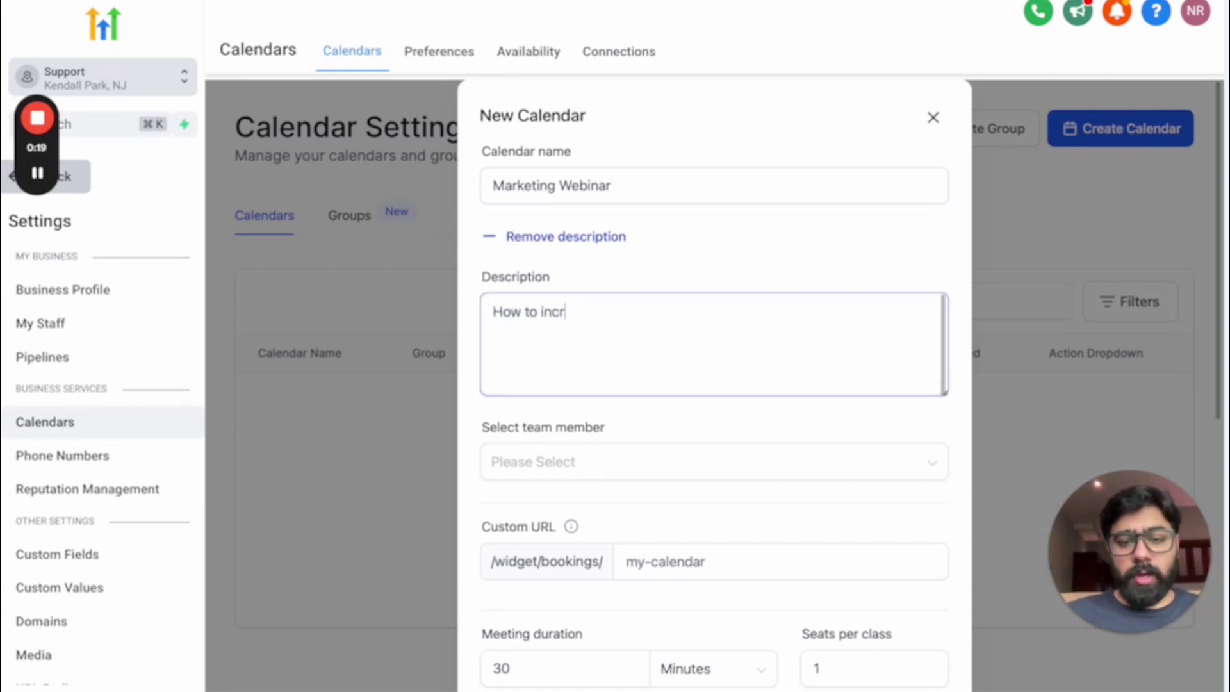
pyautogui.write('ease Lead con')
pyautogui.press('BackSpace')
pyautogui.write('onversion')
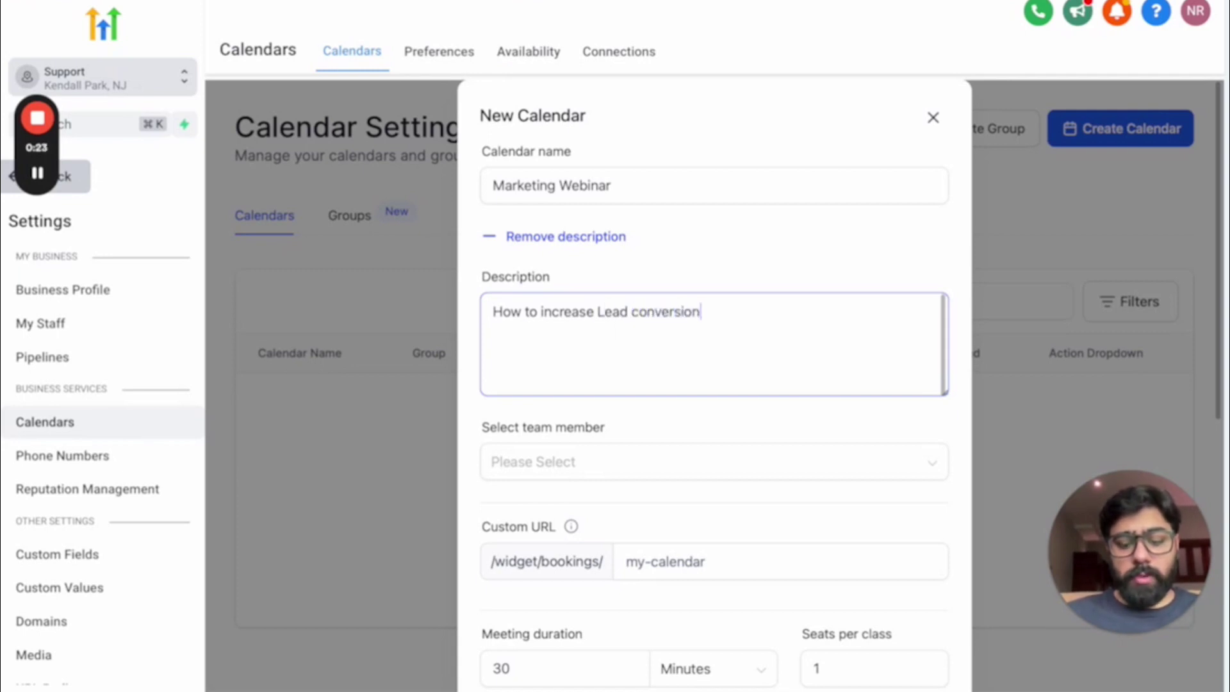
pyautogui.write(' by 25% ')
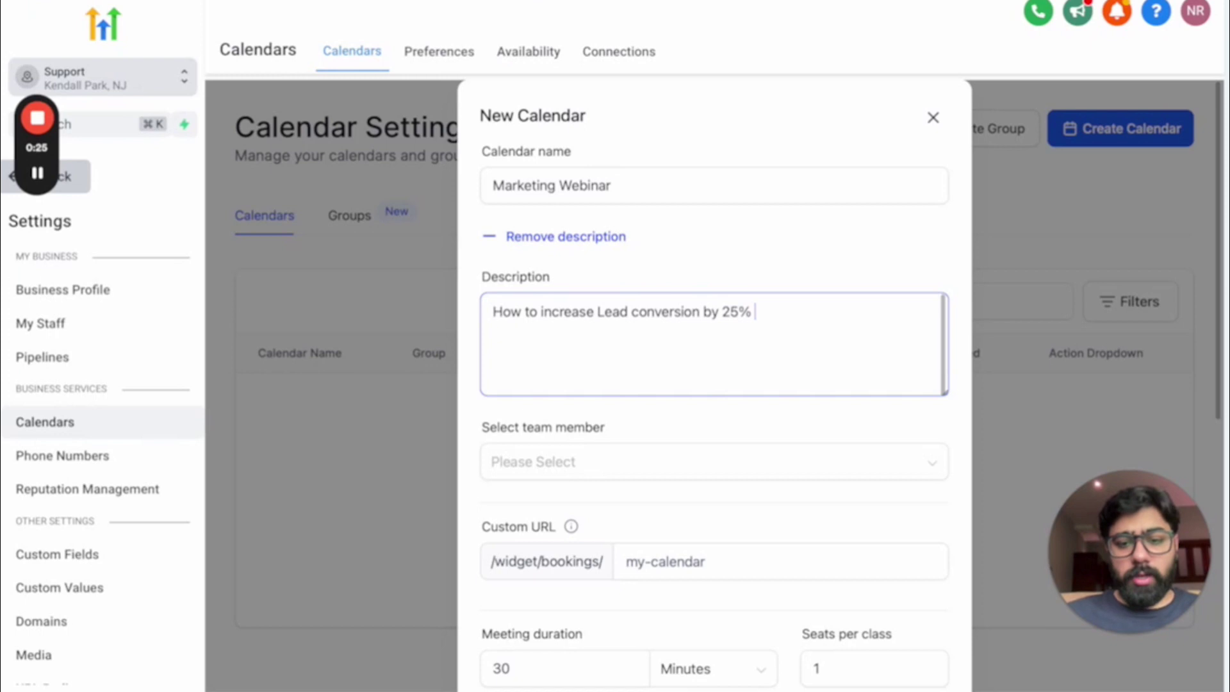
pyautogui.write('using GHL')
pyautogui.scroll(-3, 508, 276)
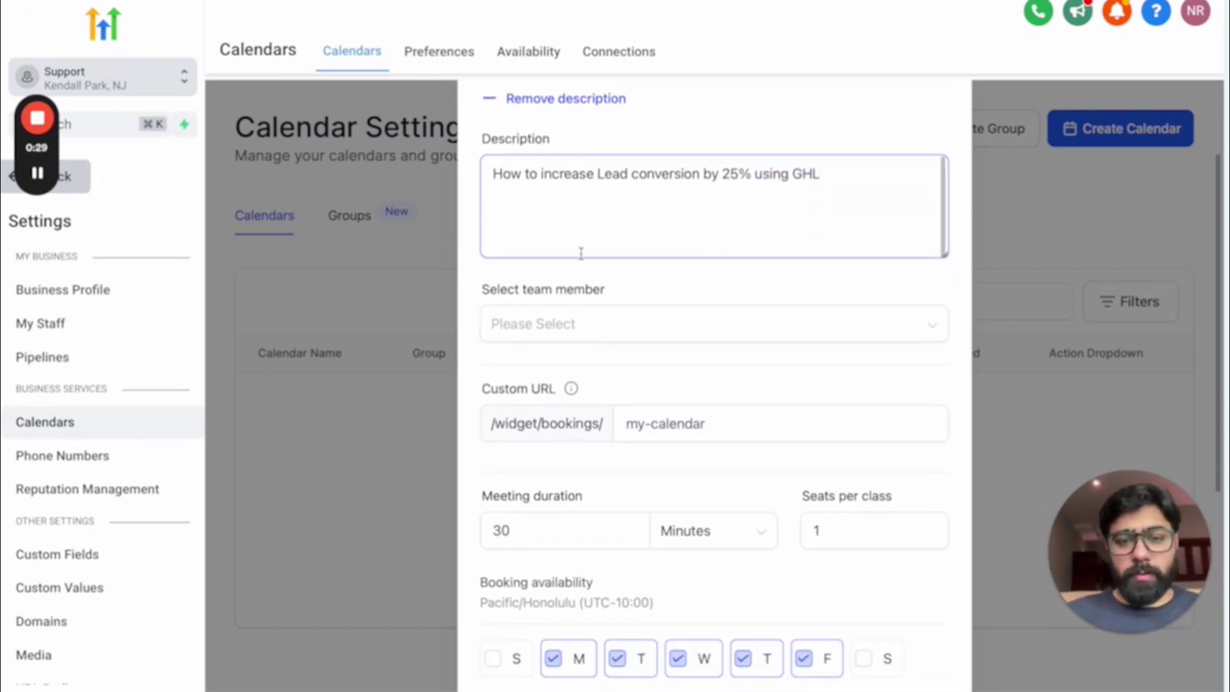
# - Assign the staff member from the team member list to the calendar
pyautogui.click(563, 330)
pyautogui.click(565, 370)
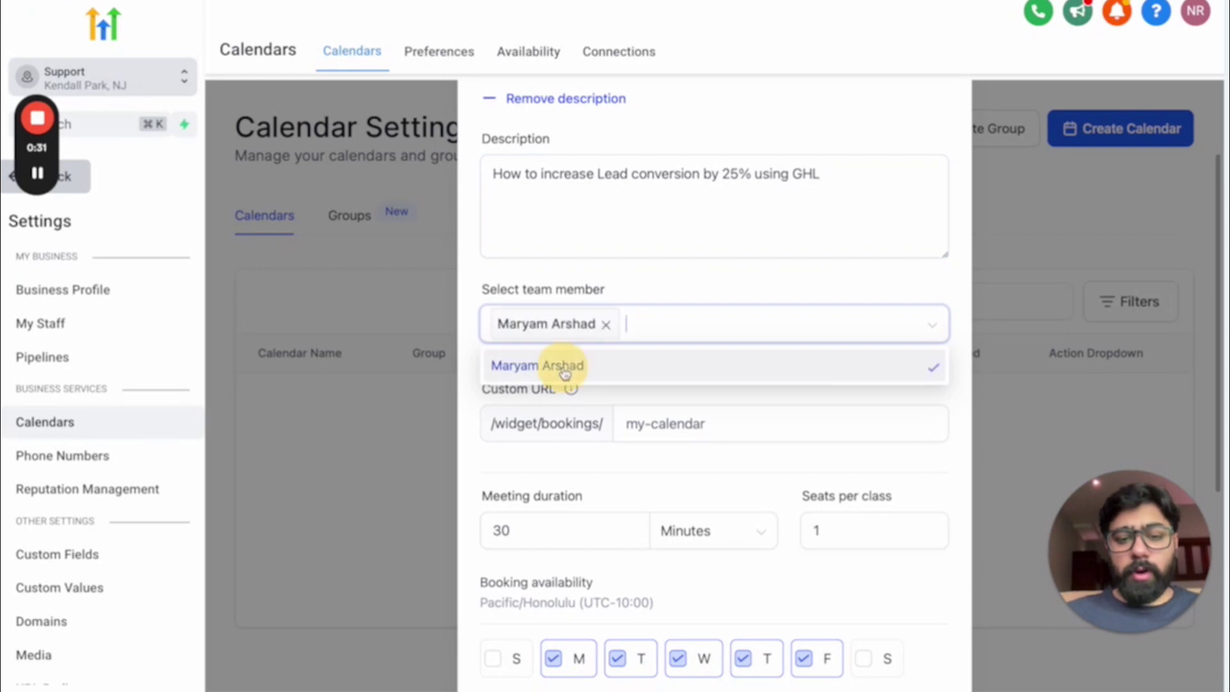
pyautogui.scroll(-3, 610, 198)
pyautogui.click(642, 176)
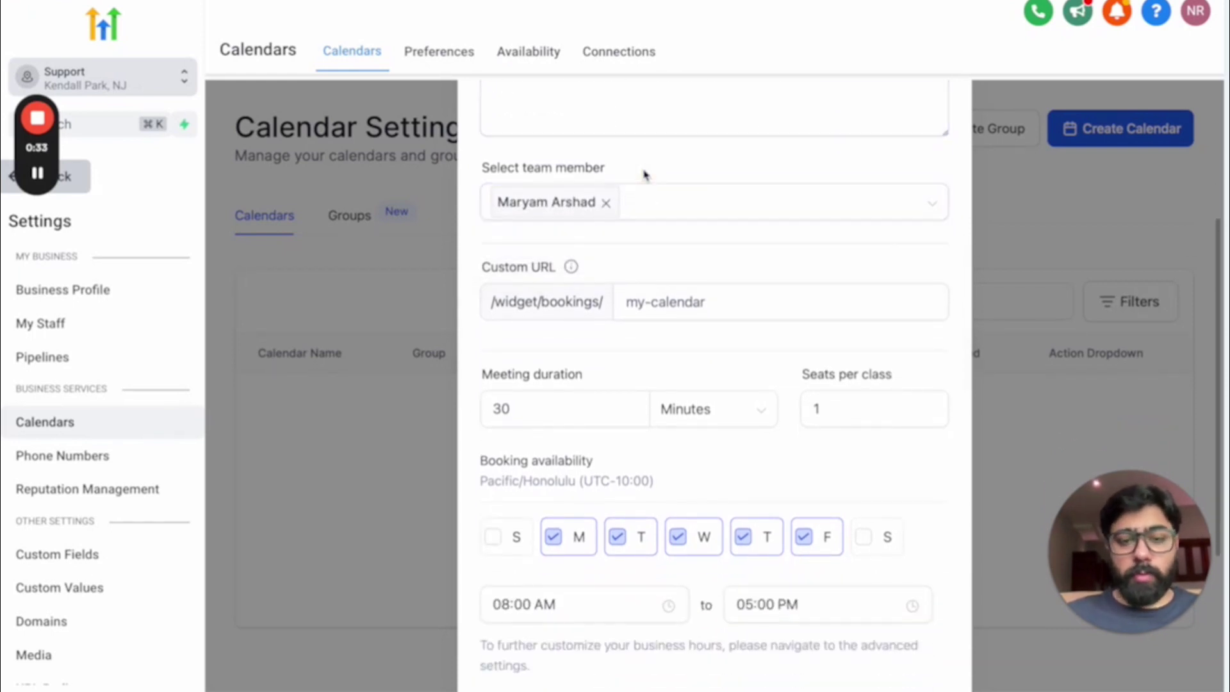
# - Change the custom booking URL slug to 'marketing-webinar'
pyautogui.scroll(-1, 666, 229)
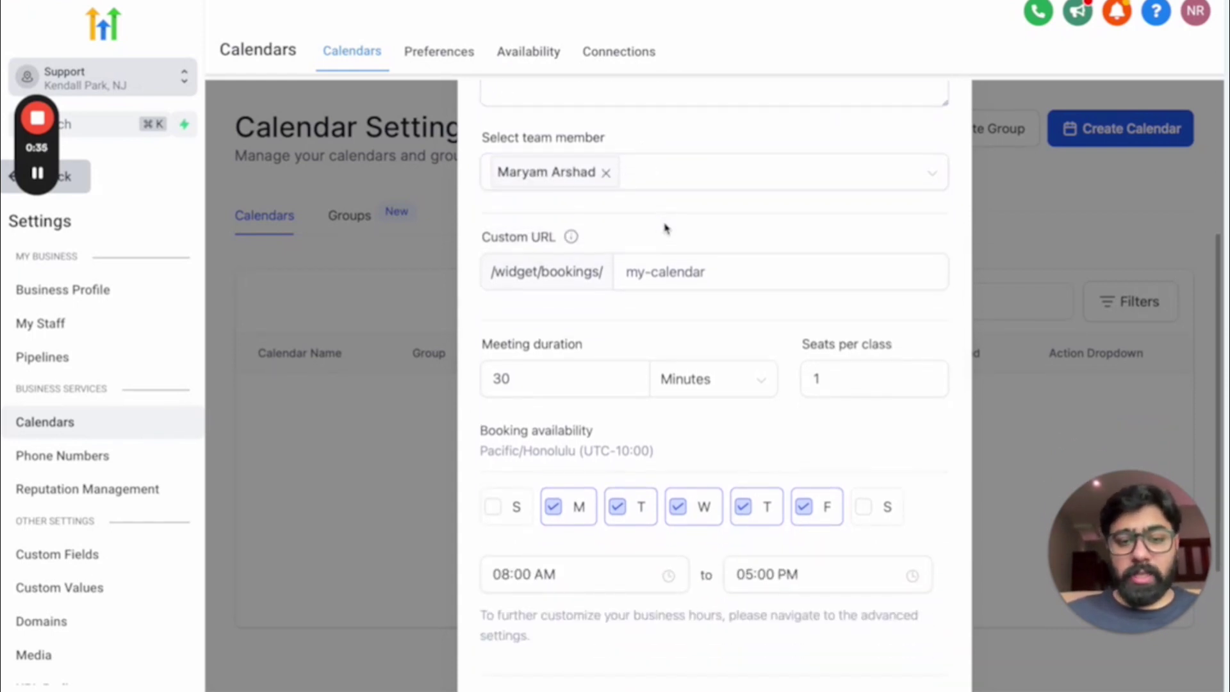
pyautogui.click(664, 259)
pyautogui.write('marketing-webinar')
pyautogui.click(678, 310)
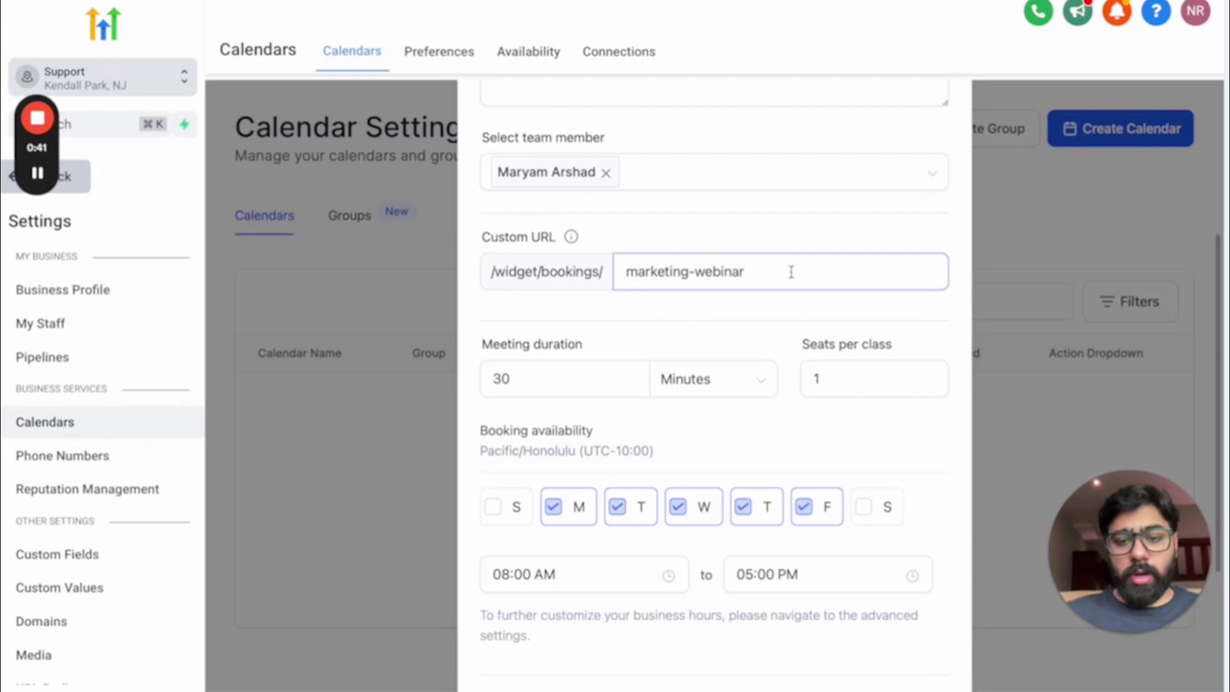
pyautogui.scroll(-1, 791, 272)
pyautogui.click(783, 237)
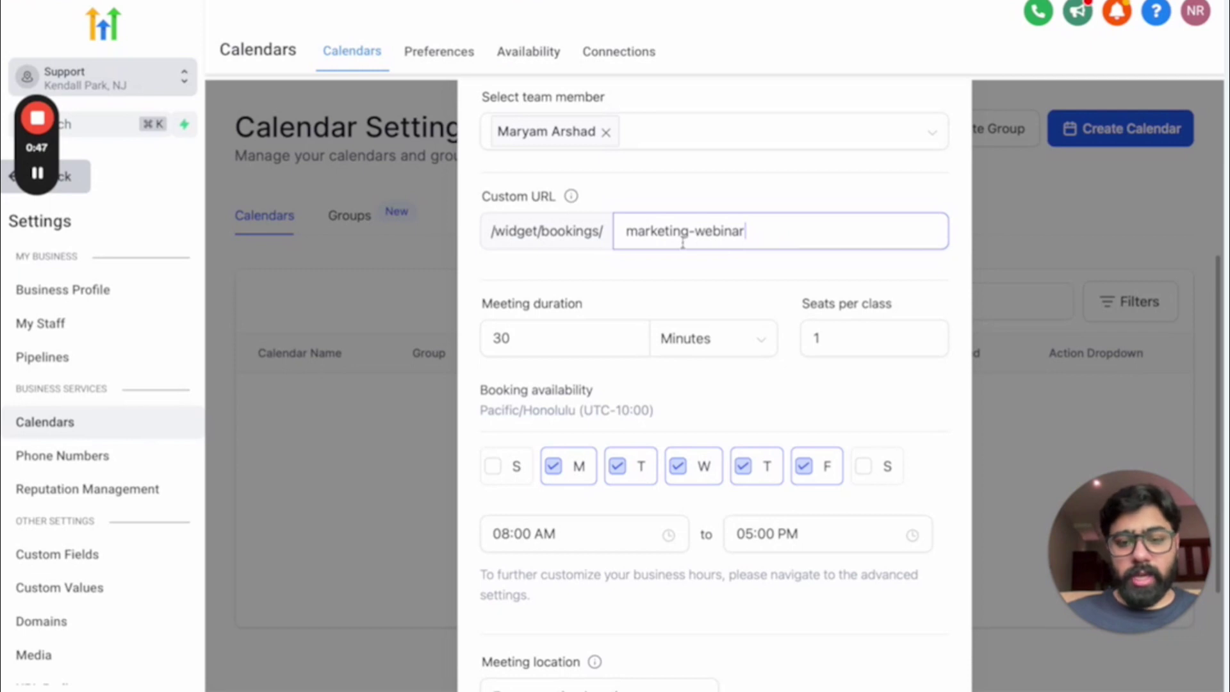
pyautogui.doubleClick(503, 338)
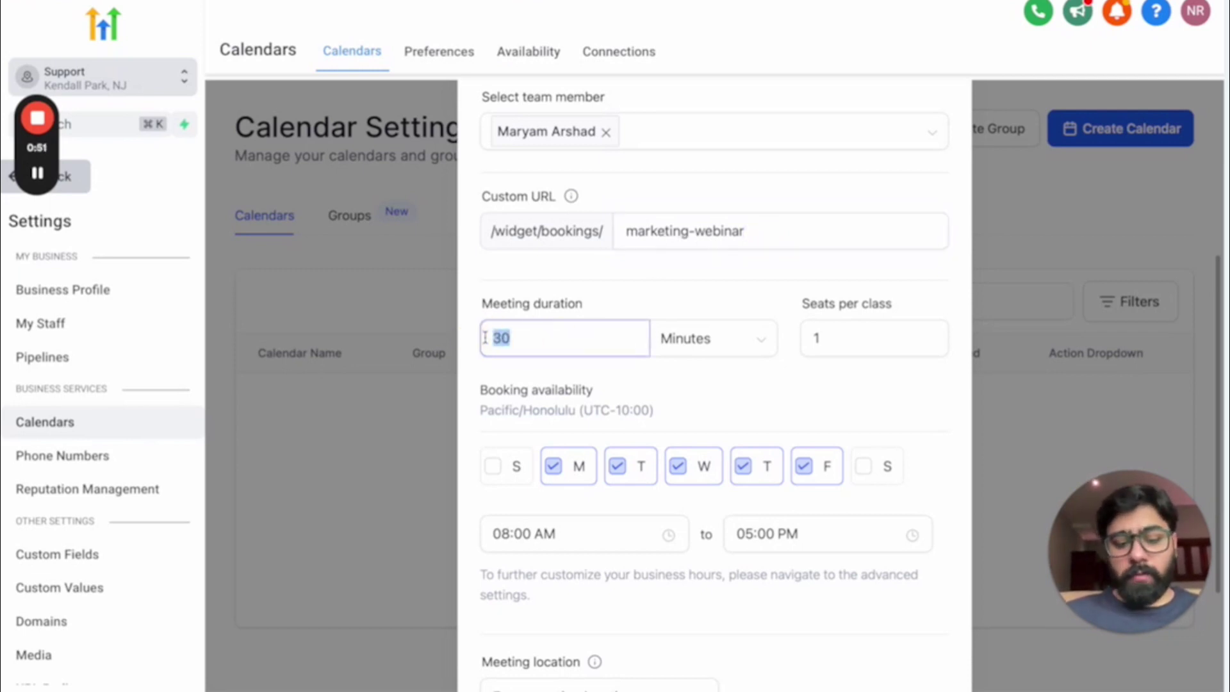
# - Set the meeting duration to 1 hour and seats per class to 100
pyautogui.click(686, 338)
pyautogui.click(698, 413)
pyautogui.click(500, 338)
pyautogui.press('BackSpace')
pyautogui.press('BackSpace')
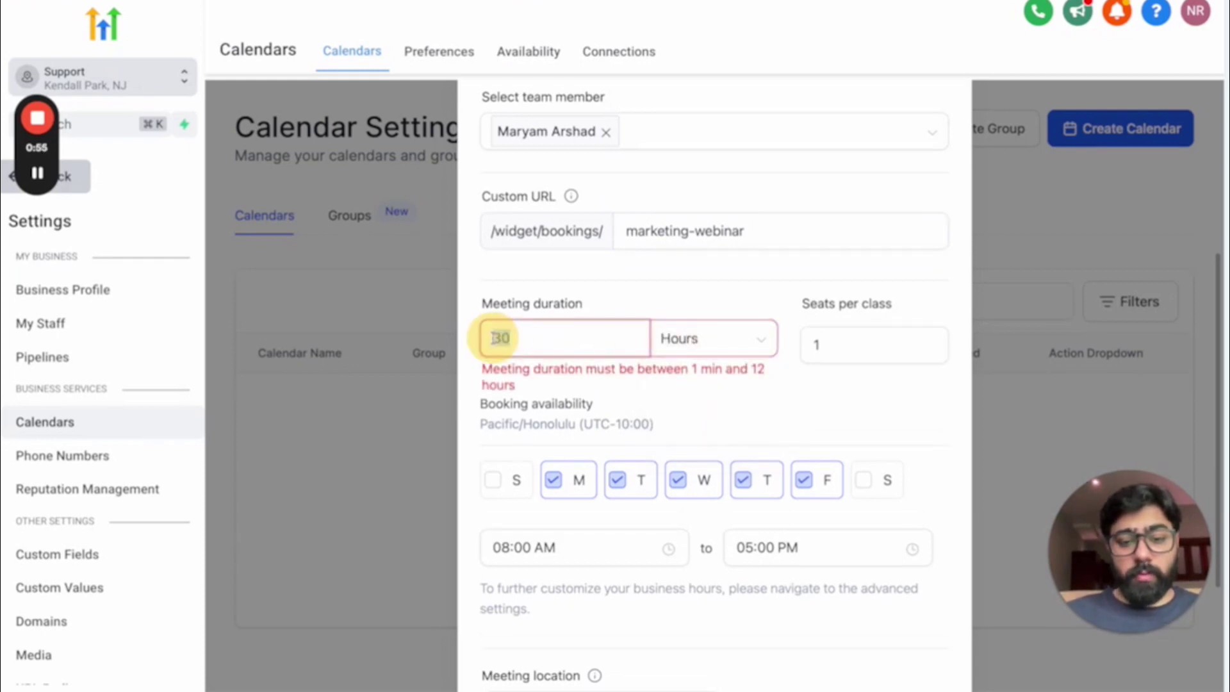
pyautogui.write('1')
pyautogui.click(819, 340)
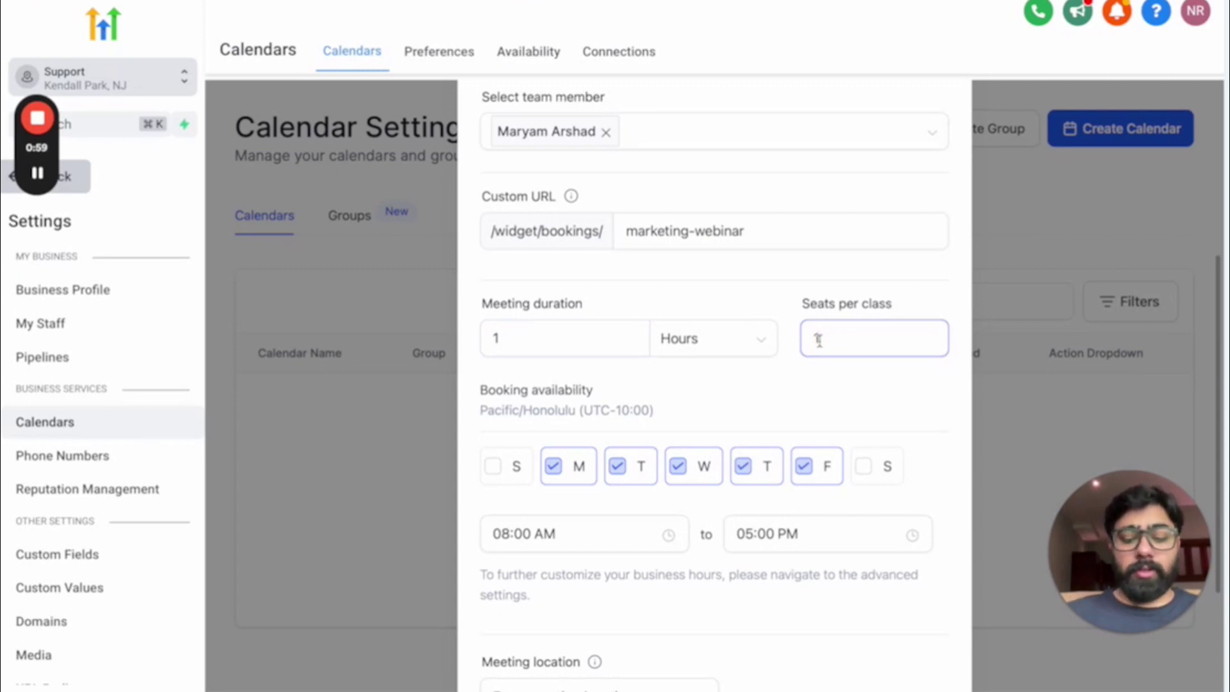
pyautogui.write('00')
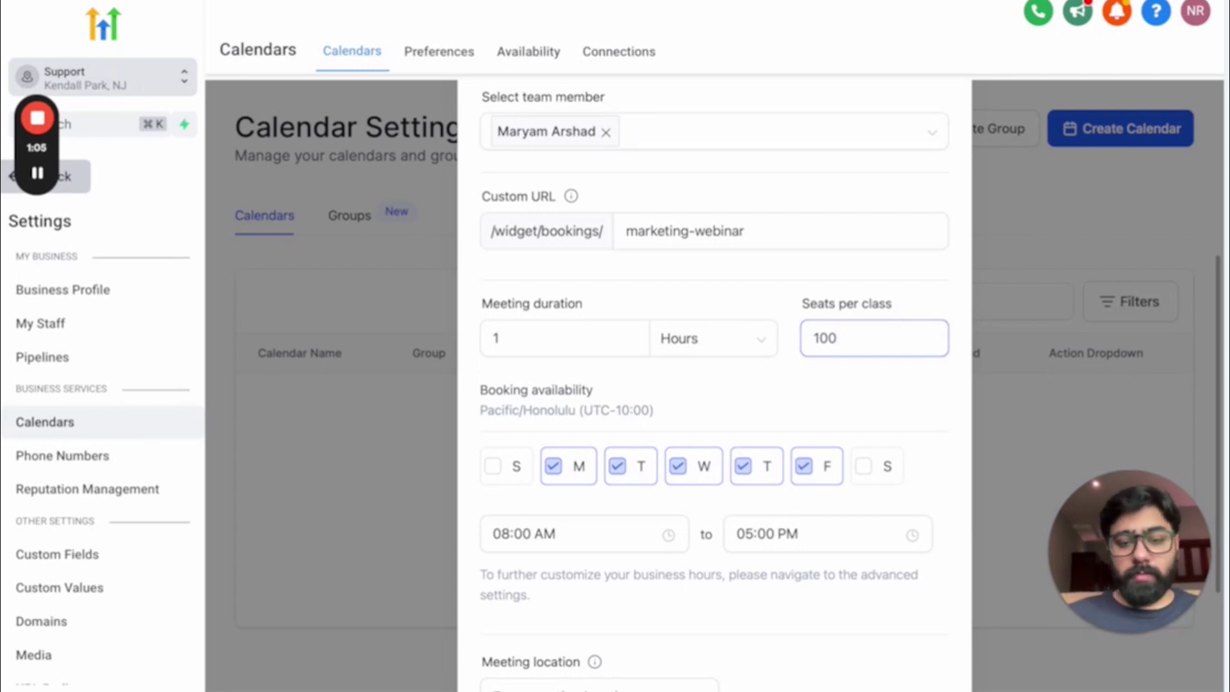
pyautogui.scroll(-1, 760, 337)
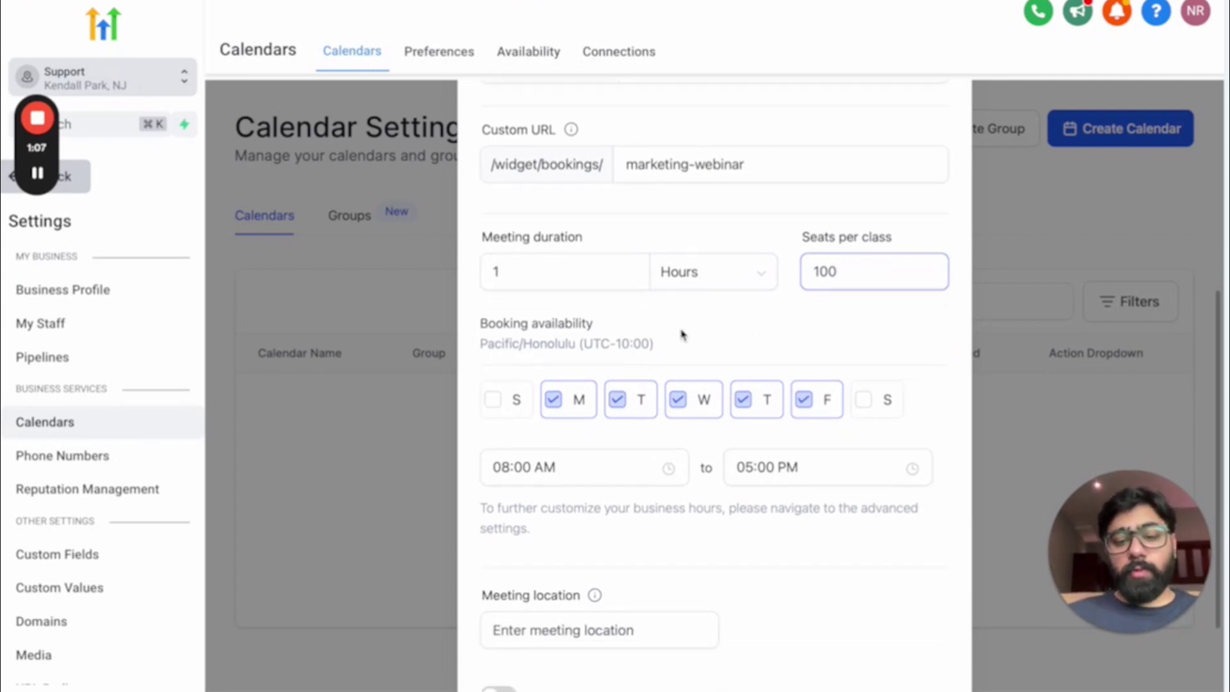
pyautogui.scroll(-1, 682, 333)
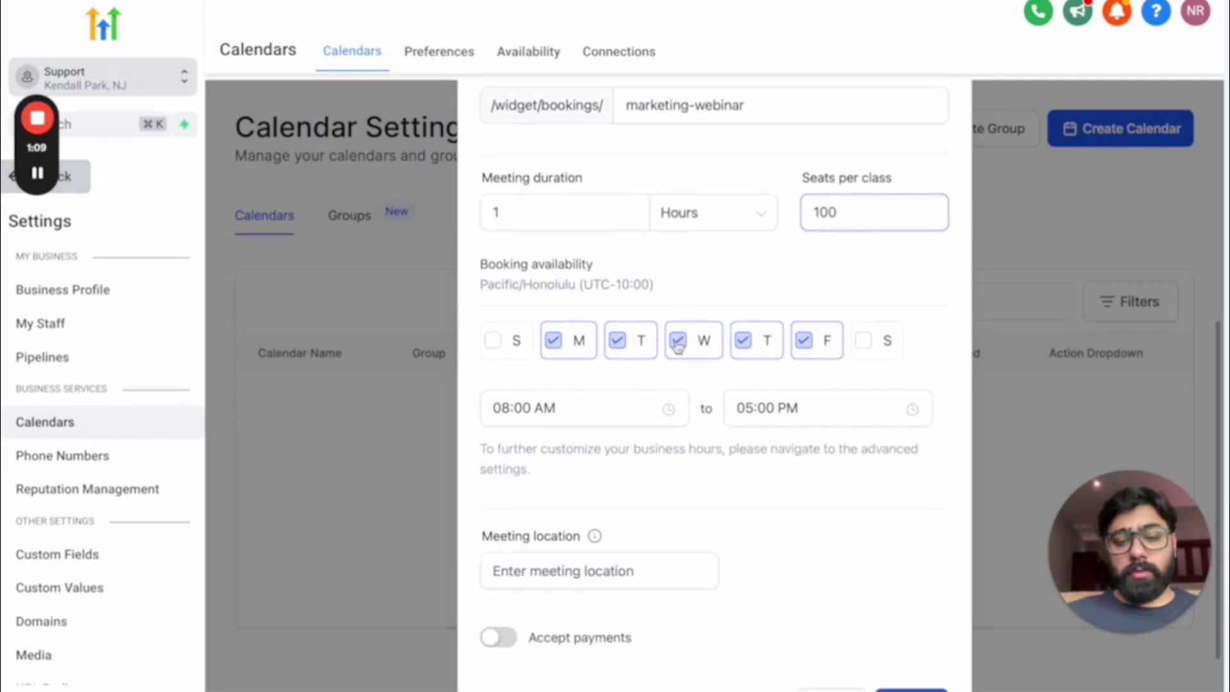
# - Uncheck Monday, Tuesday, Thursday and Friday, leaving Wednesday 08:00 AM–05:00 PM
pyautogui.click(556, 343)
pyautogui.click(618, 343)
pyautogui.click(740, 341)
pyautogui.click(805, 340)
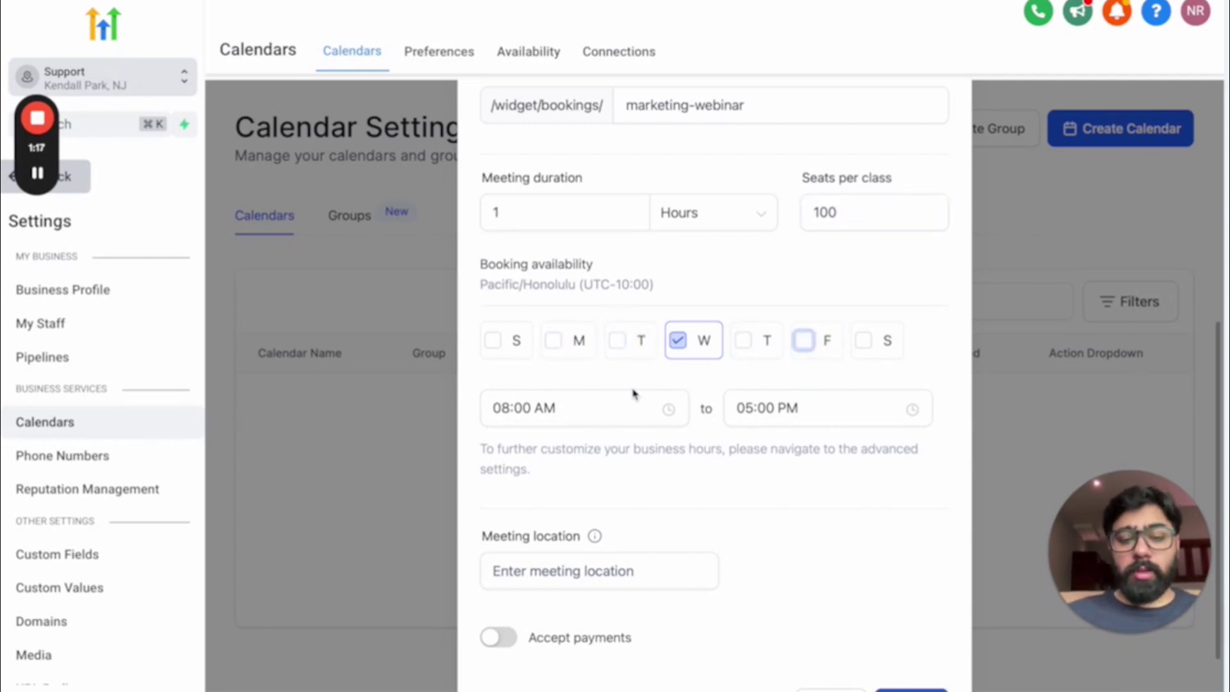
pyautogui.click(602, 411)
pyautogui.click(765, 407)
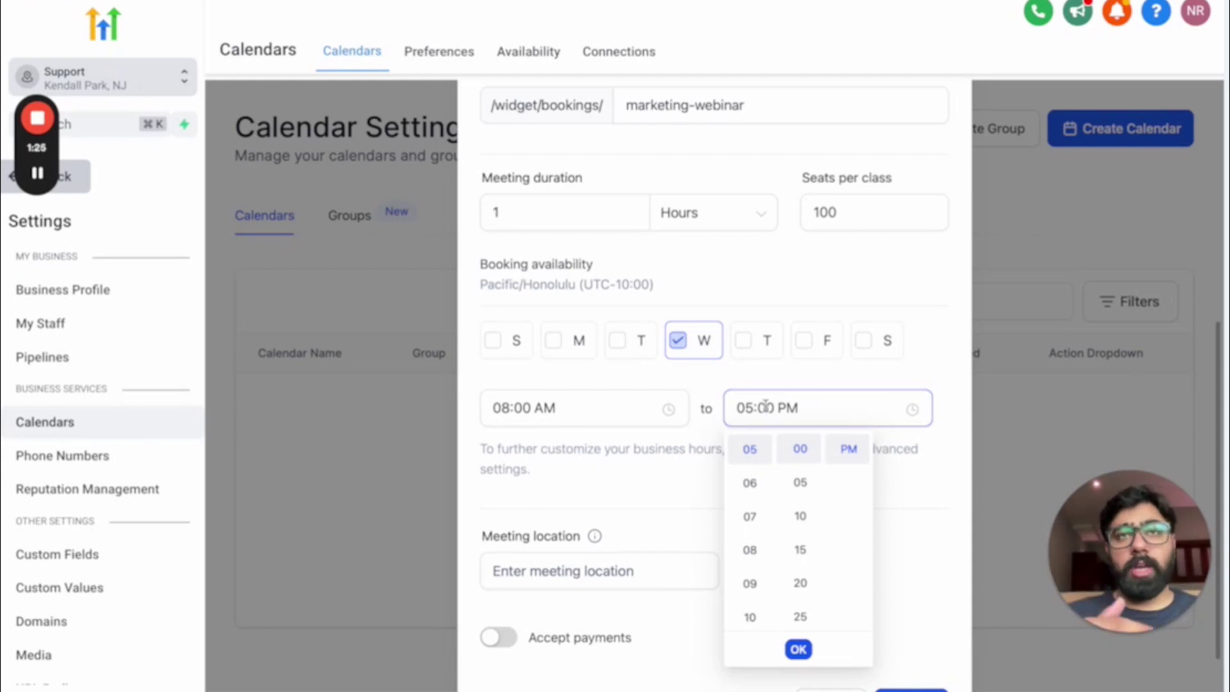
pyautogui.click(727, 260)
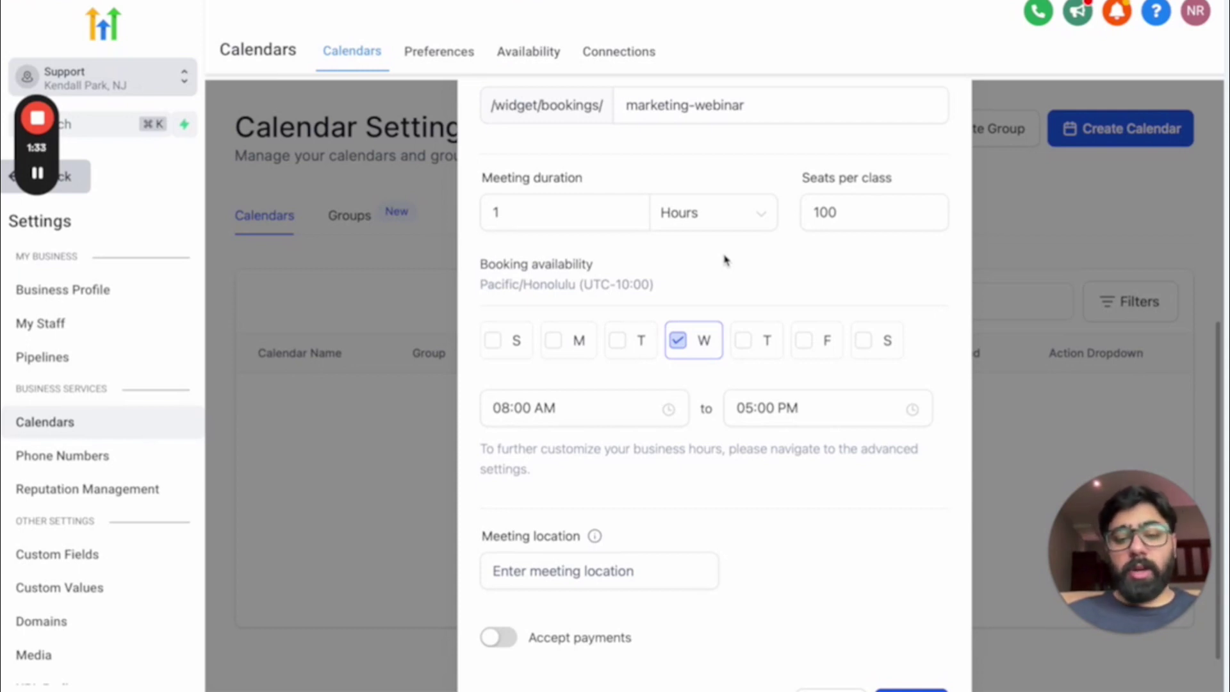
pyautogui.scroll(-1, 724, 259)
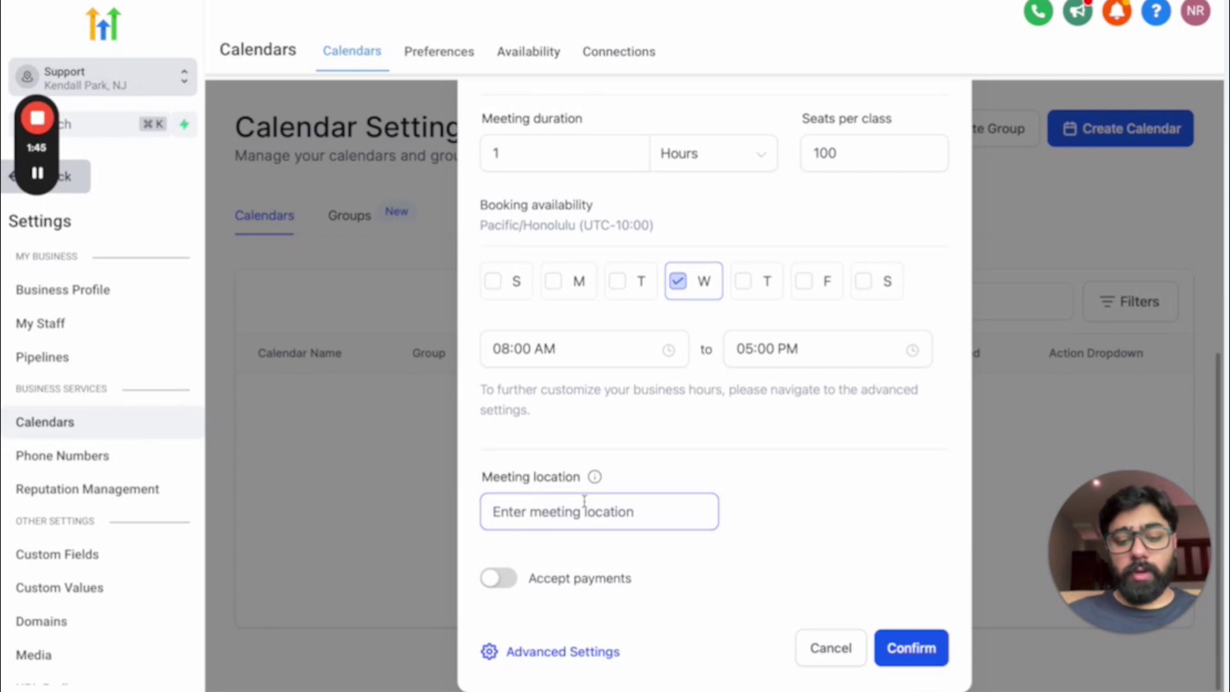
# - Turn on Accept payments and set the class amount to 9 USD
pyautogui.click(503, 577)
pyautogui.scroll(-4, 650, 427)
pyautogui.click(650, 423)
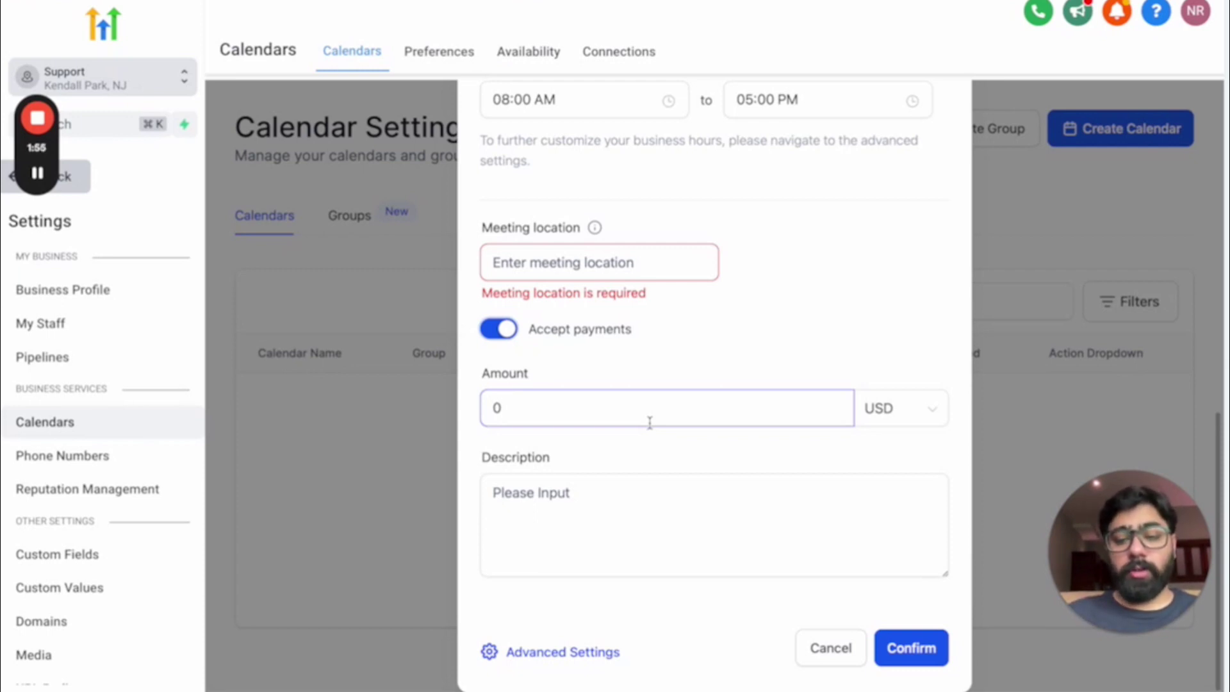
pyautogui.moveTo(590, 419); pyautogui.dragTo(467, 412)
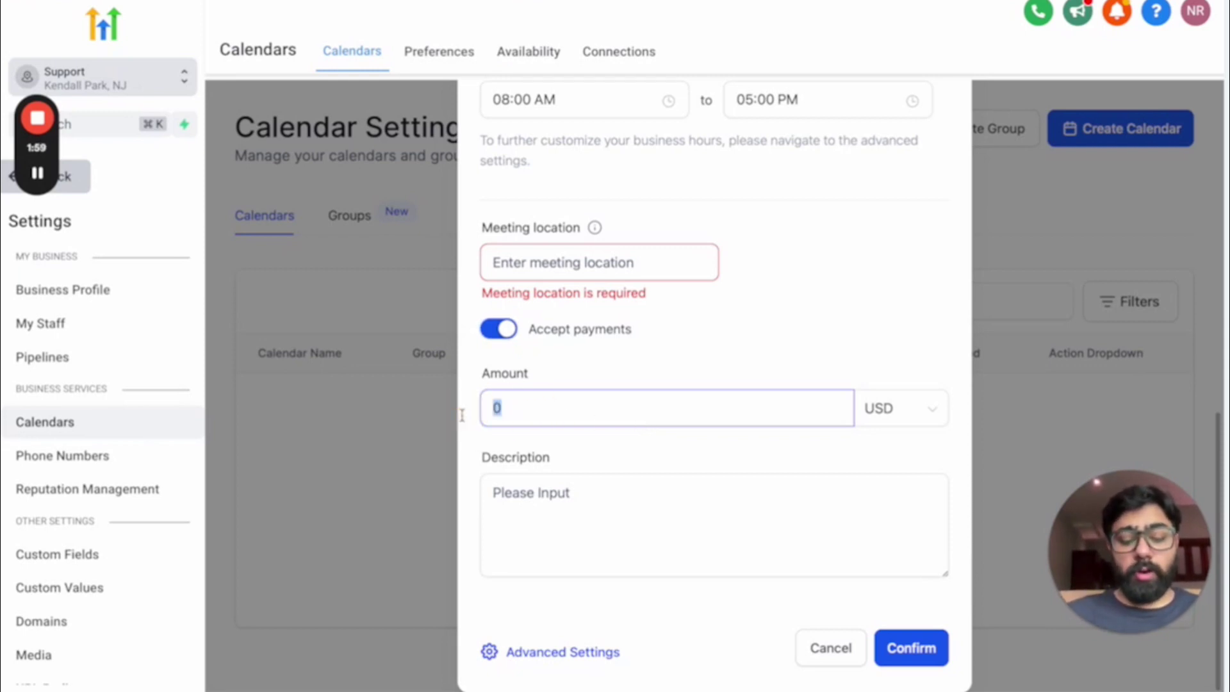
pyautogui.write('9')
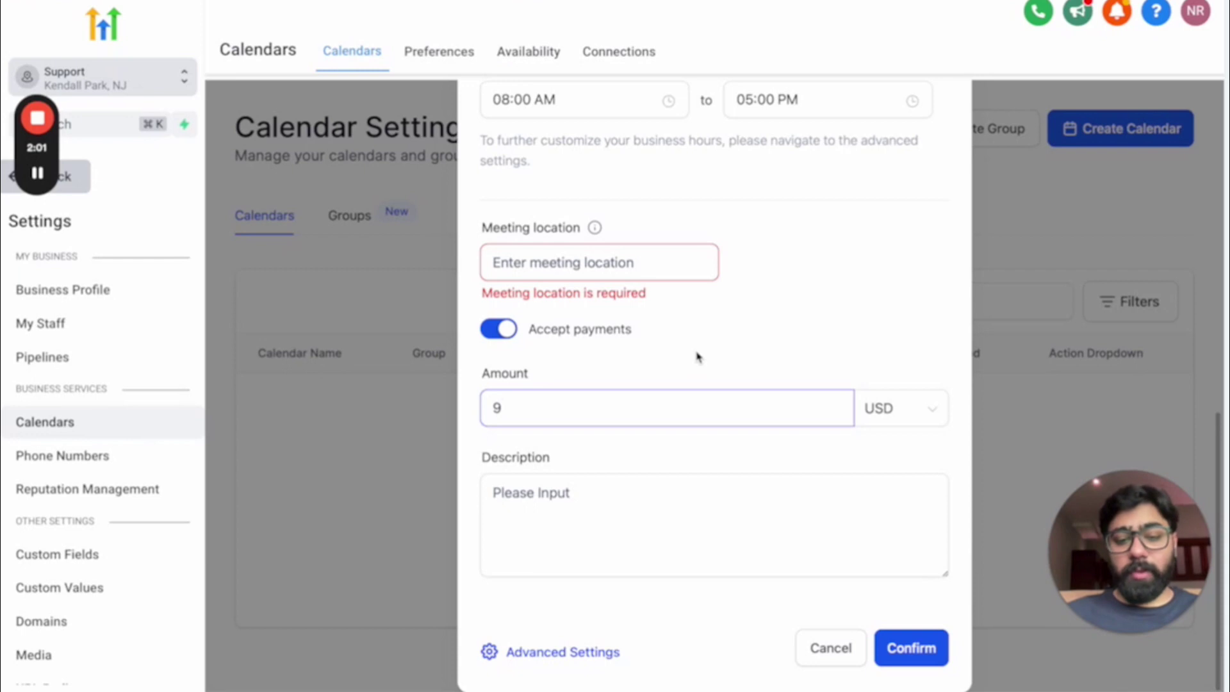
pyautogui.click(586, 515)
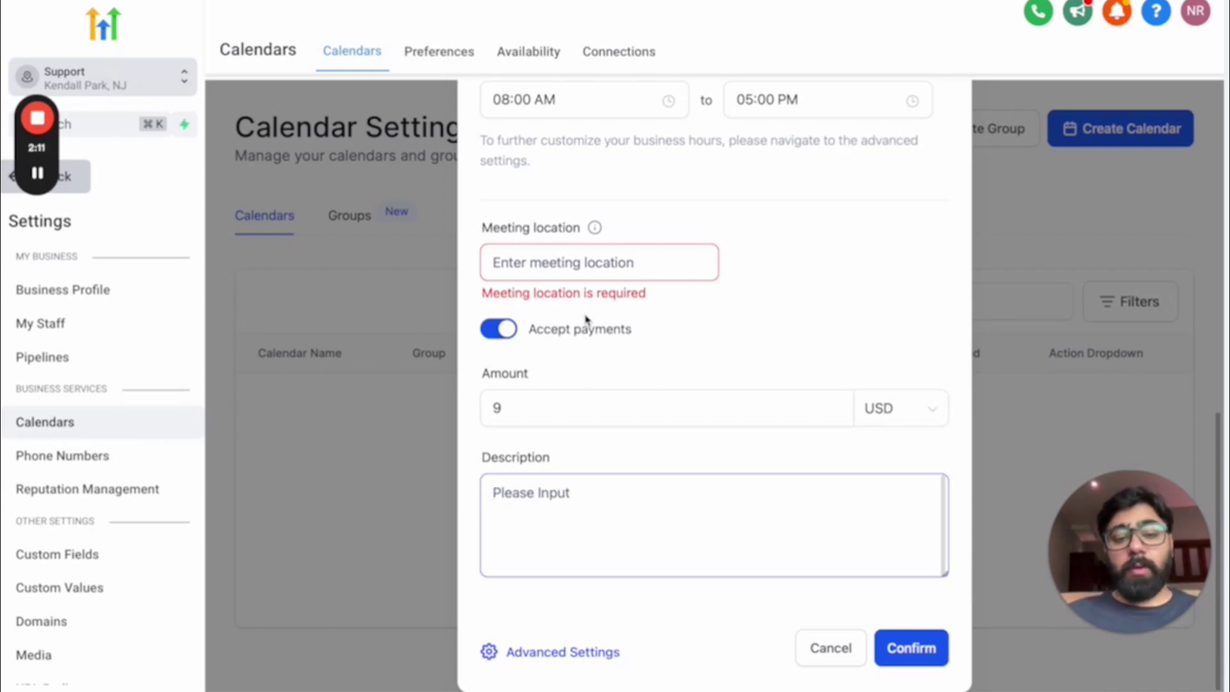
# - Set the meeting location to 'abc street' and confirm the new calendar
pyautogui.click(565, 270)
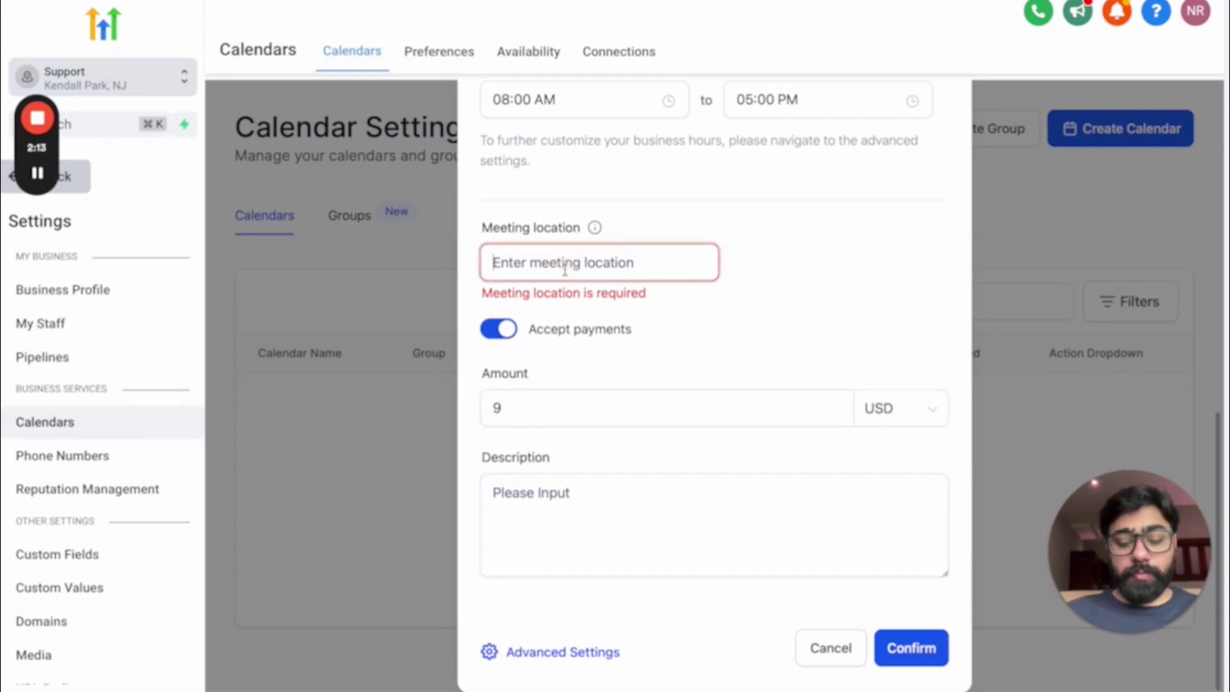
pyautogui.write('abc street')
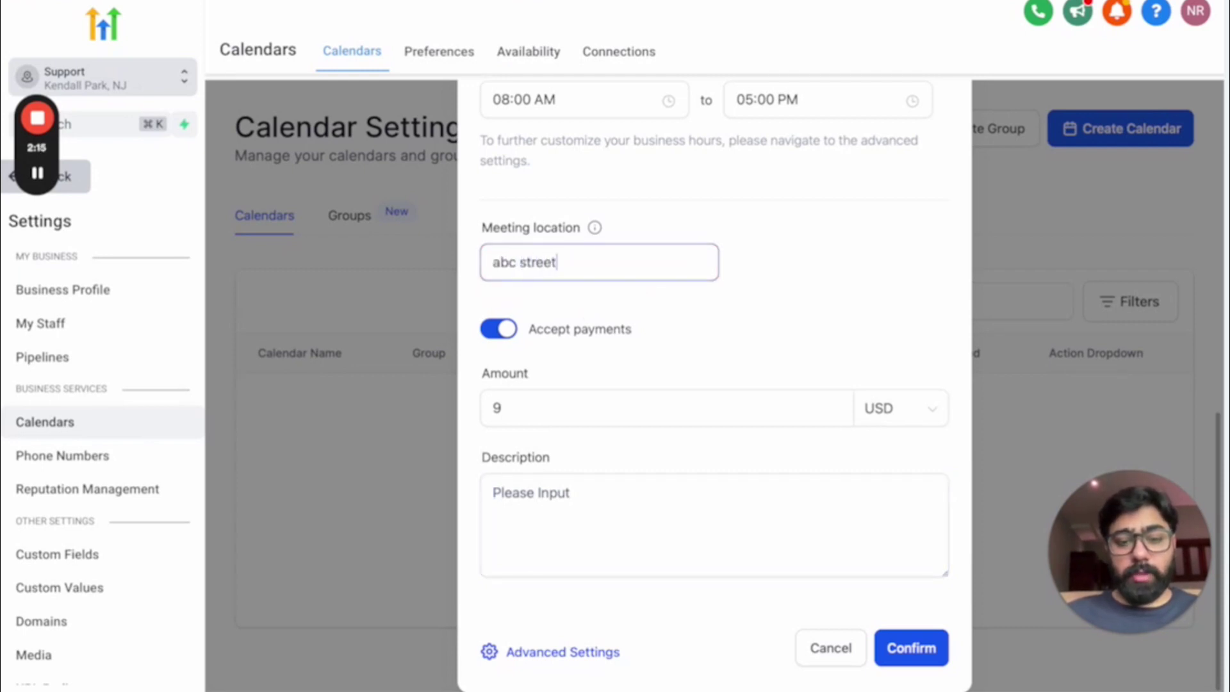
pyautogui.click(823, 263)
pyautogui.click(807, 392)
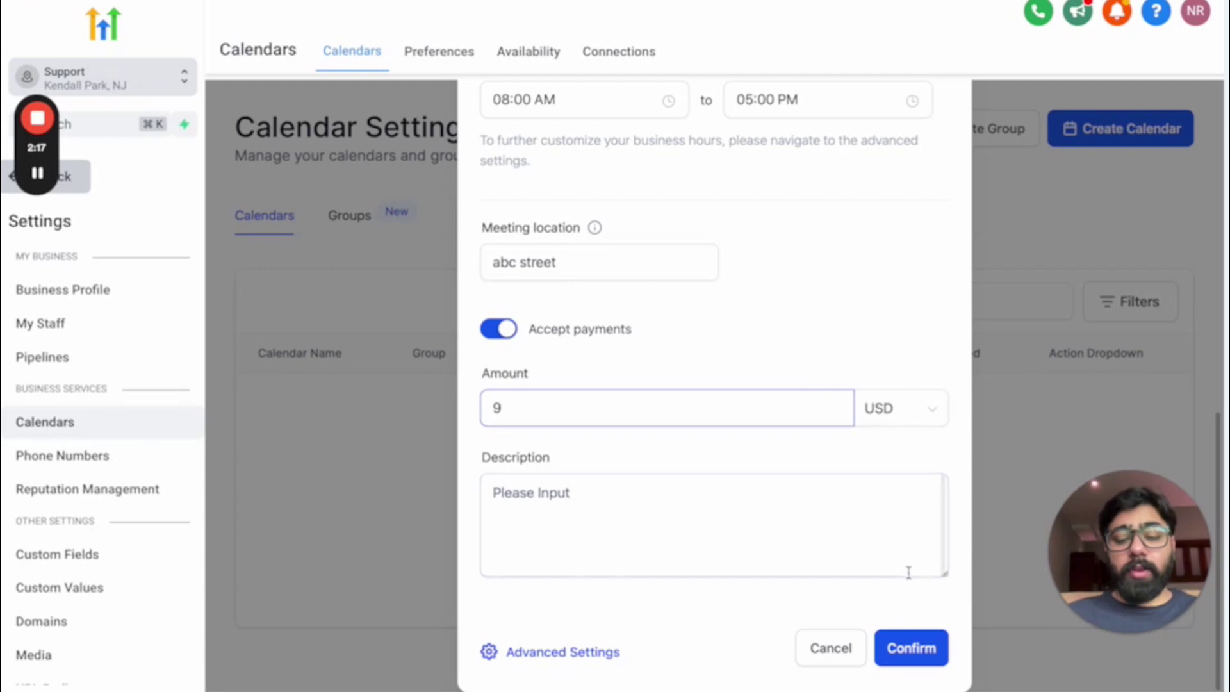
pyautogui.click(910, 648)
pyautogui.scroll(5, 832, 260)
pyautogui.scroll(5, 831, 260)
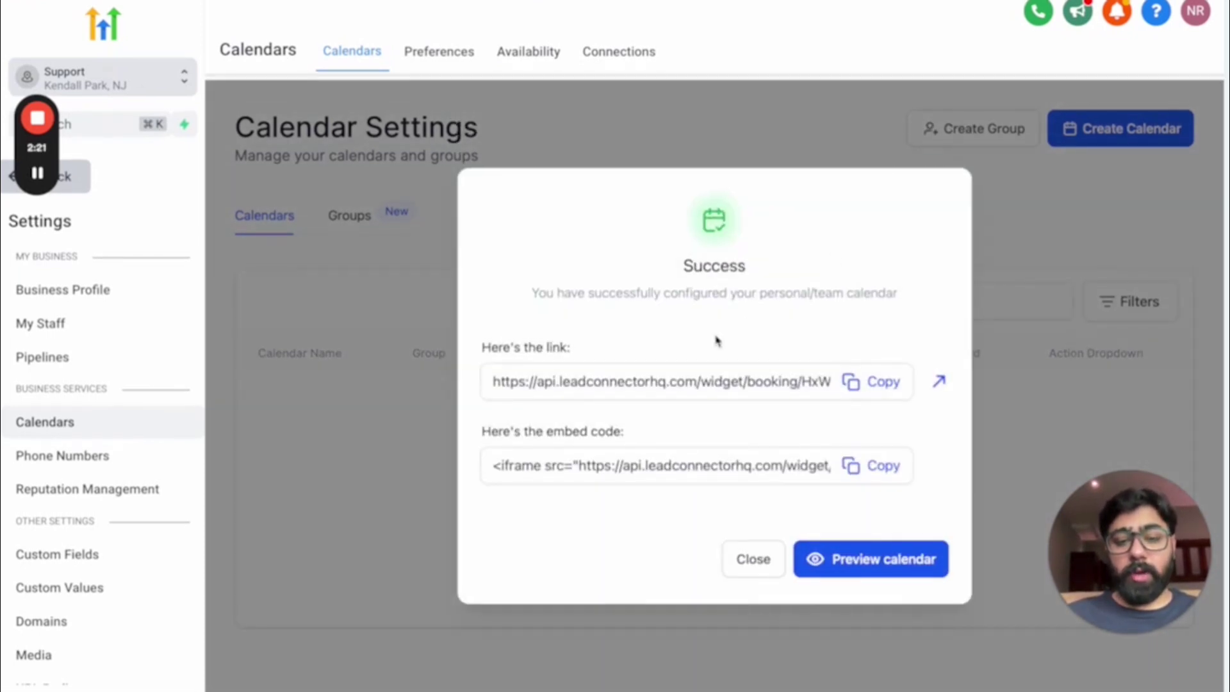
pyautogui.click(879, 383)
pyautogui.click(874, 463)
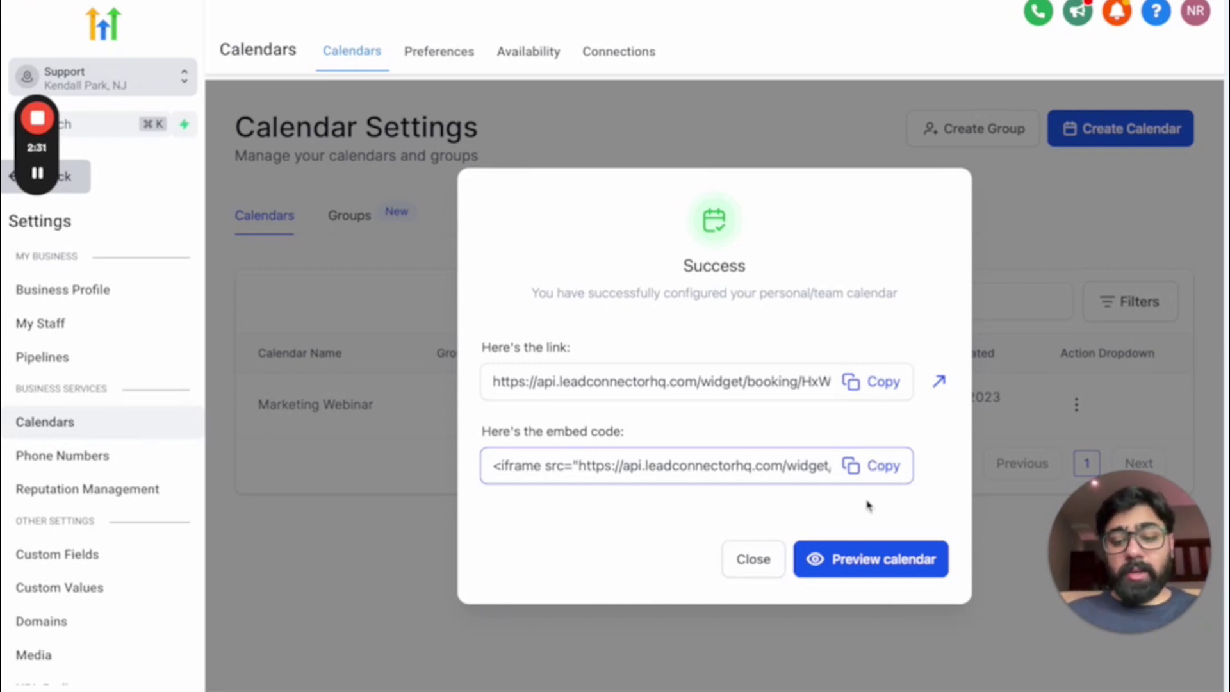
pyautogui.click(825, 560)
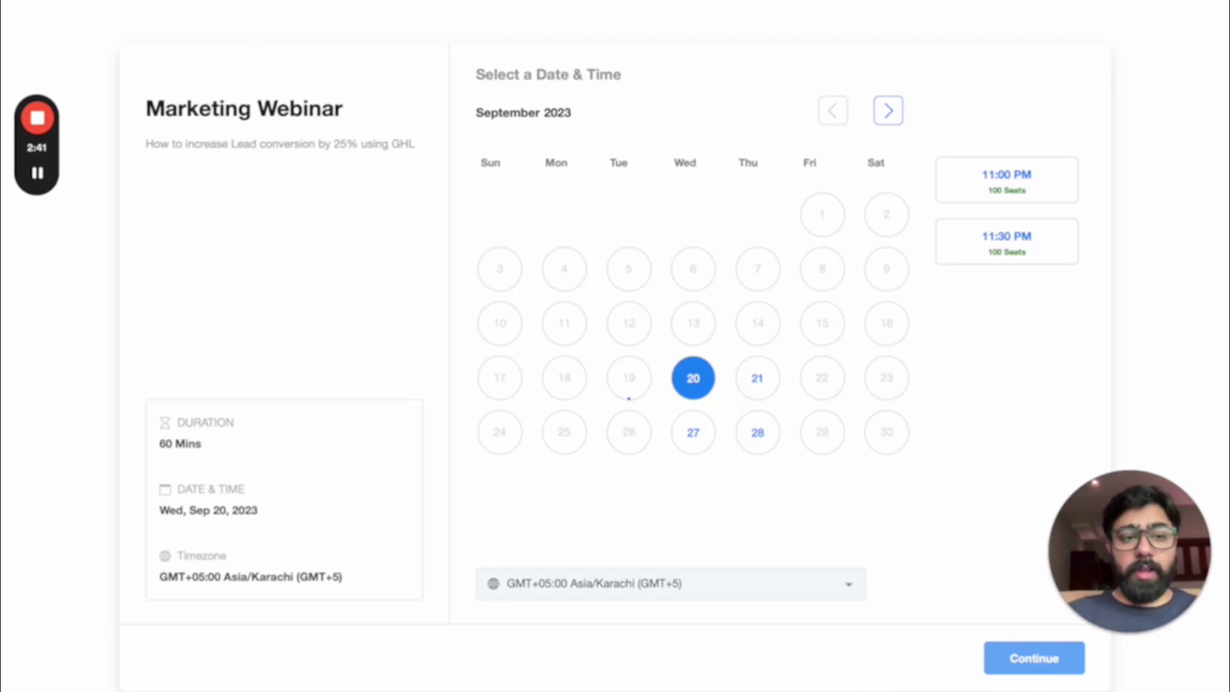
pyautogui.hotkey('ctrl', 'w')
pyautogui.hotkey('ctrl', 'Tab')
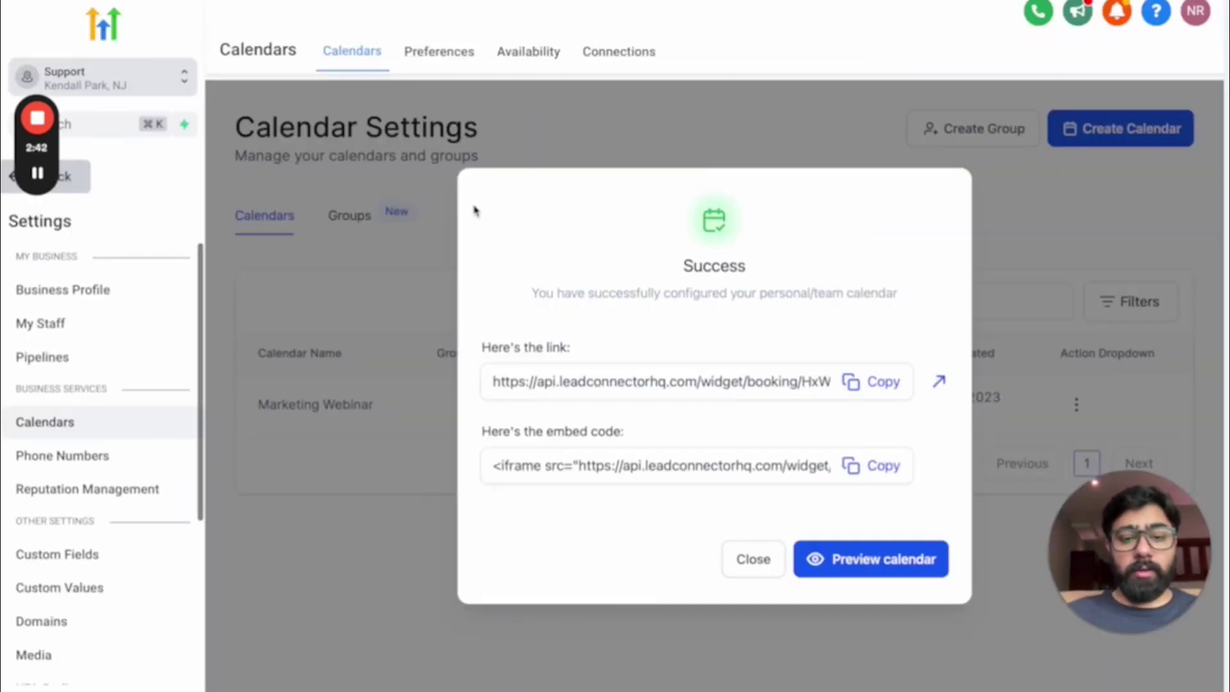
# - Dismiss the Success modal and choose Edit from Marketing Webinar's action dropdown
pyautogui.click(754, 558)
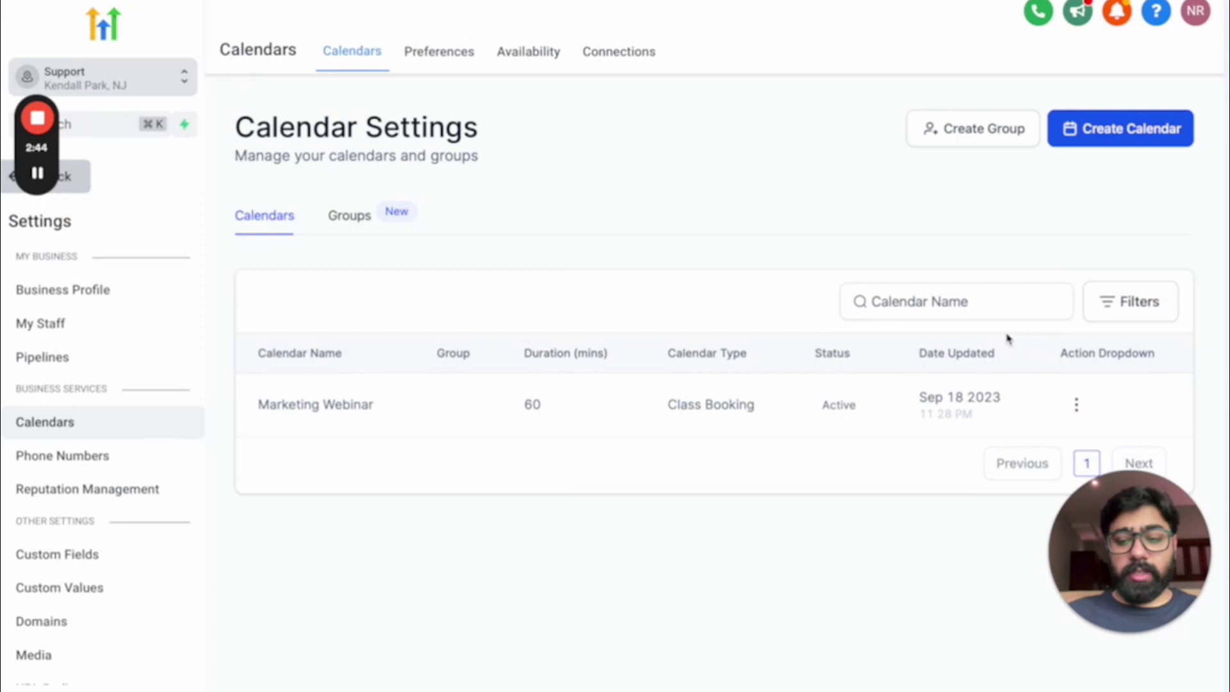
pyautogui.click(1078, 403)
pyautogui.click(1037, 450)
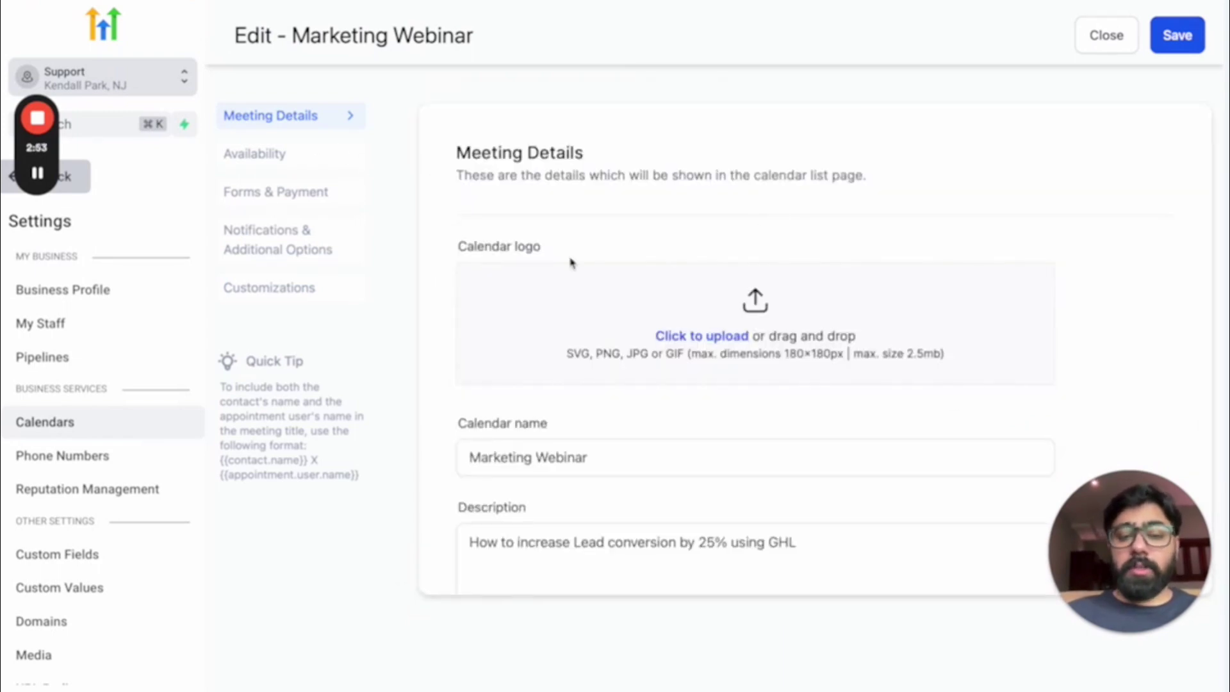
pyautogui.scroll(-1, 571, 263)
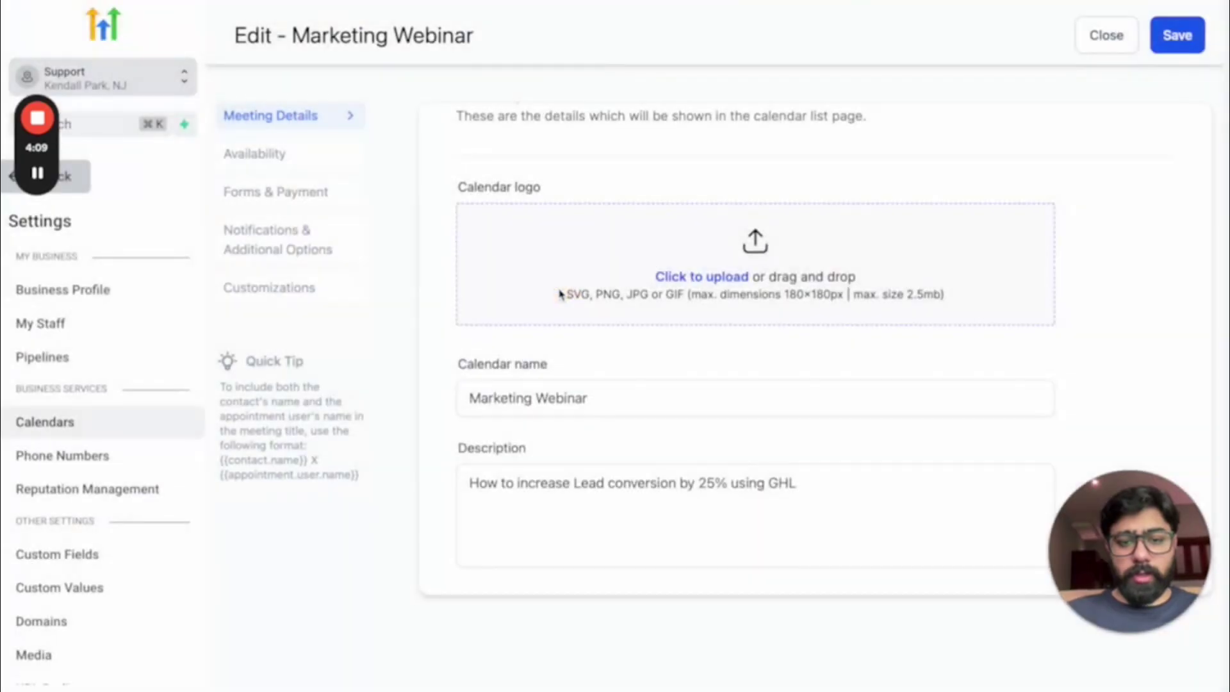
# - Set the calendar logo widget shape to Circle
pyautogui.scroll(-1, 659, 226)
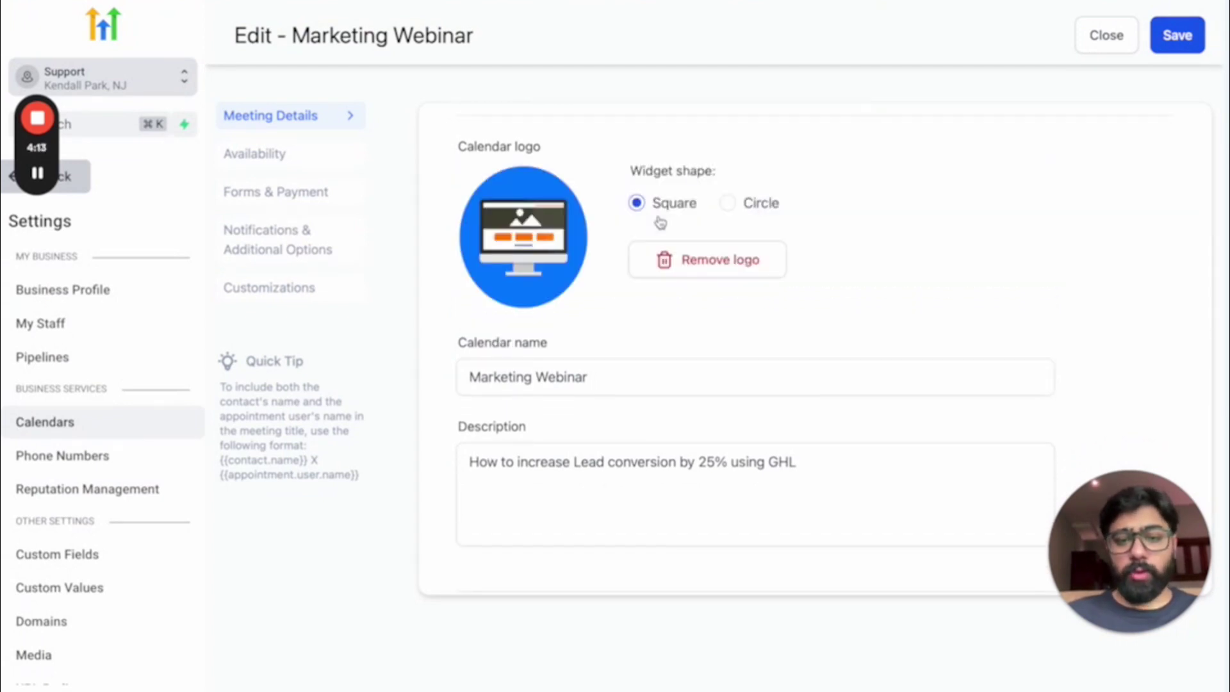
pyautogui.click(726, 205)
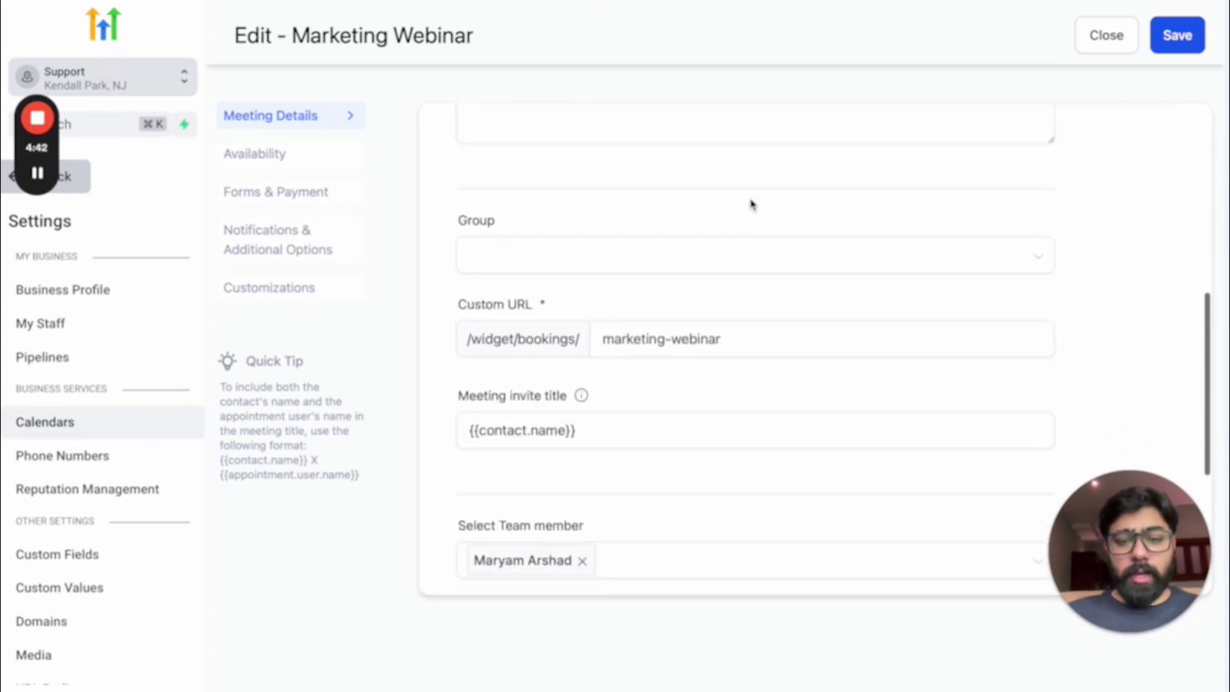
pyautogui.scroll(-3, 752, 203)
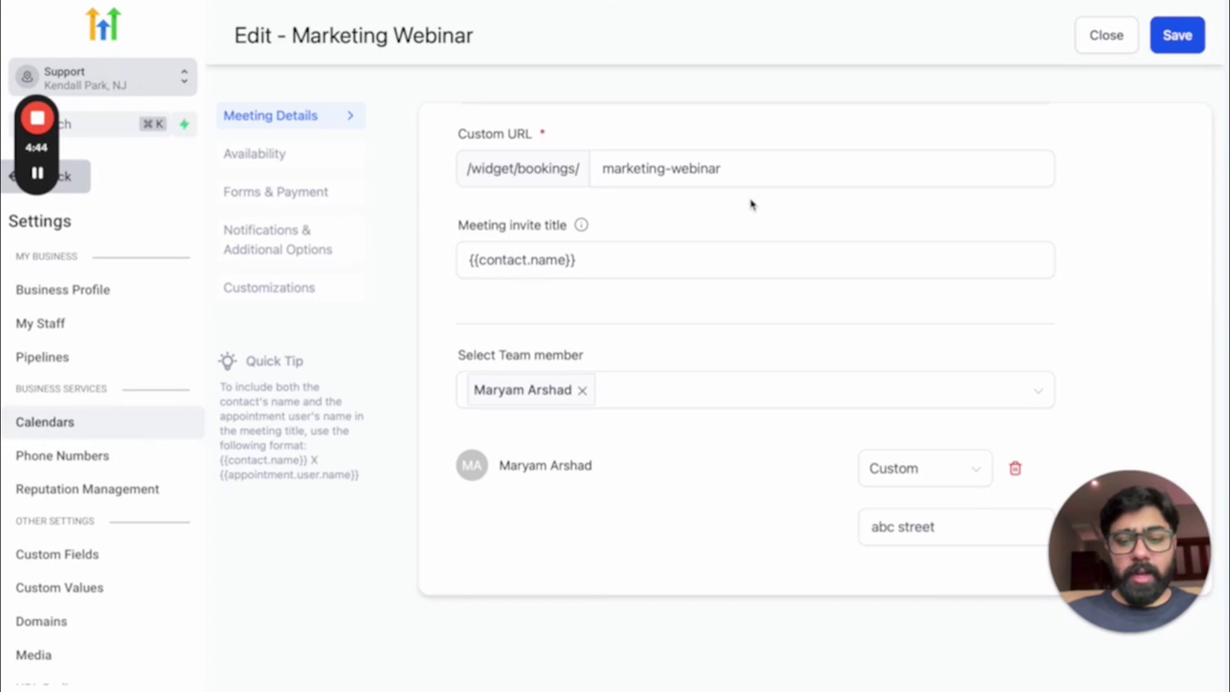
pyautogui.scroll(-1, 752, 204)
# - Prefix the invite title with 'Marketing Webinar with Mark-', choose yellow event color, and save
pyautogui.click(751, 202)
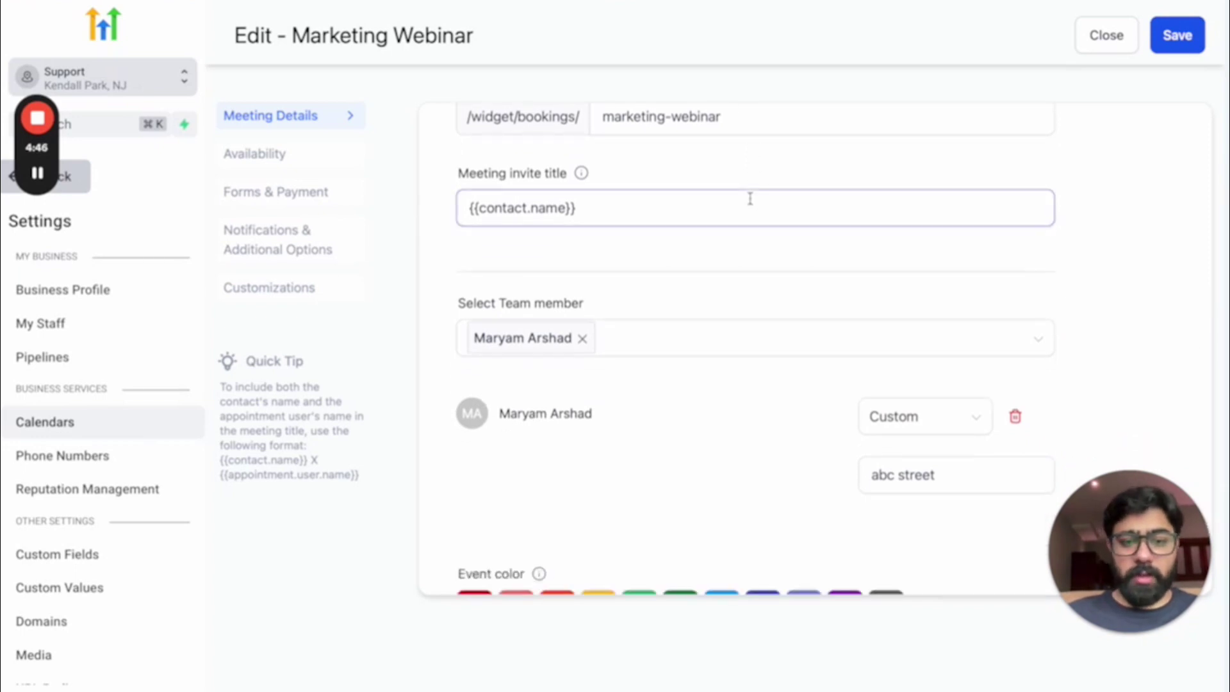
pyautogui.moveTo(580, 176)
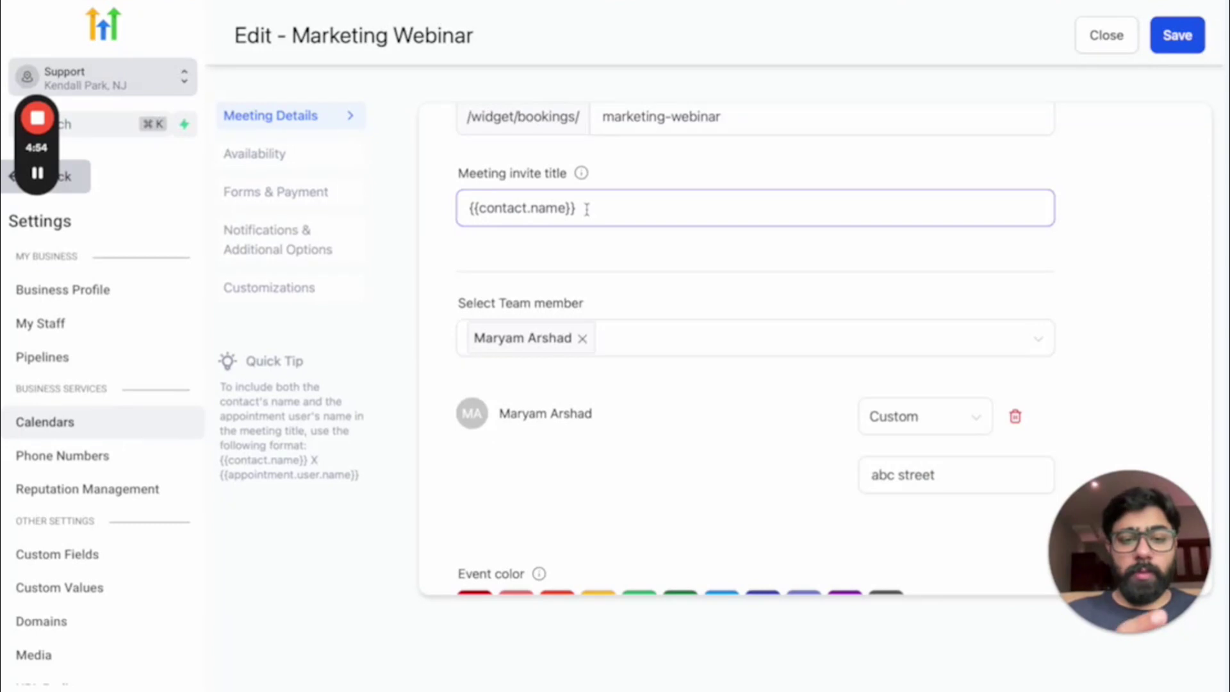
pyautogui.click(473, 209)
pyautogui.write('Marketing Webinar wi')
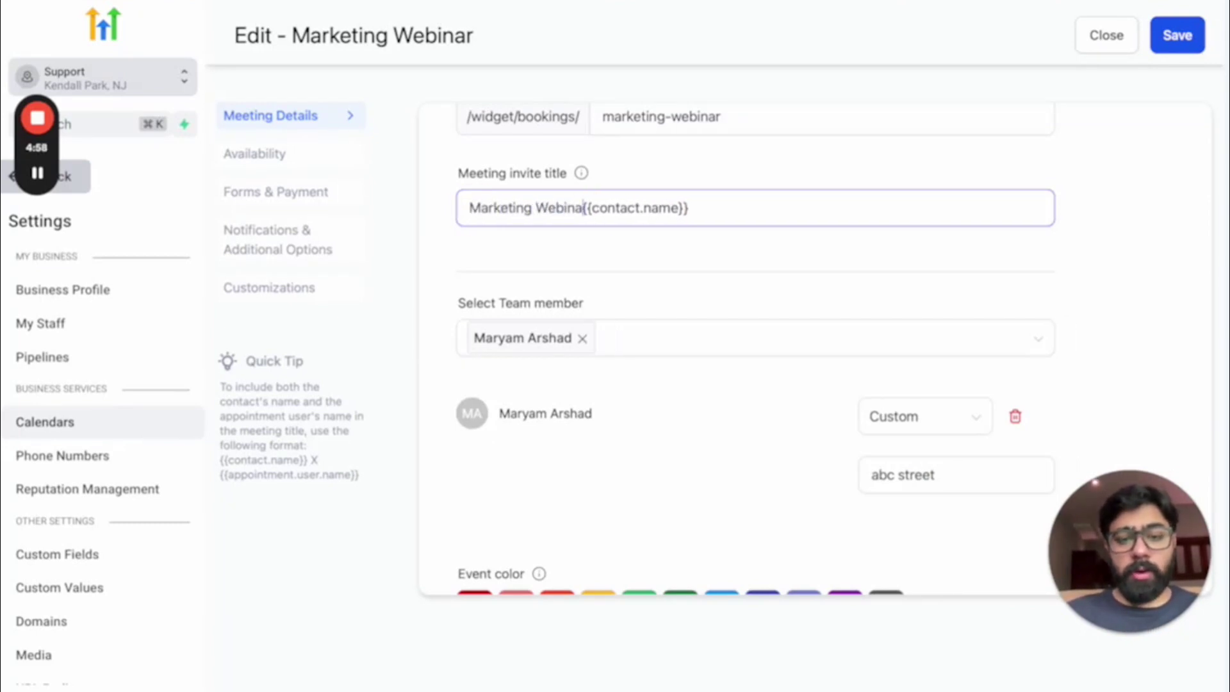
pyautogui.write('th Mark-')
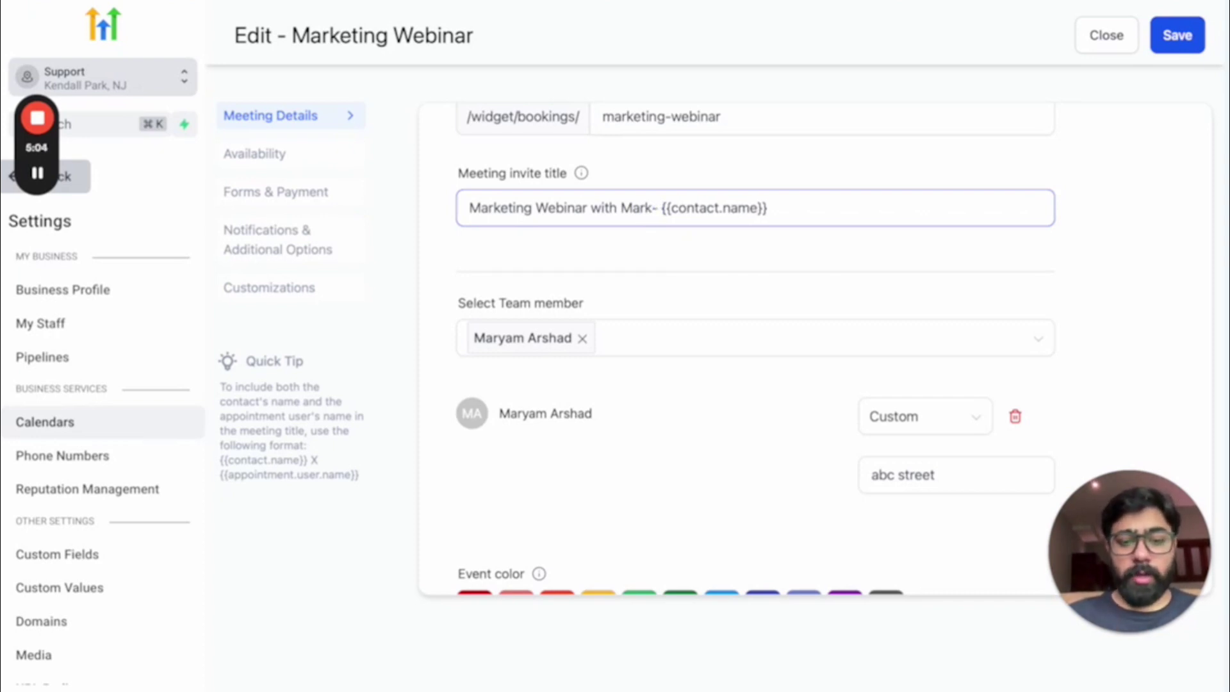
pyautogui.scroll(-2, 548, 263)
pyautogui.click(601, 511)
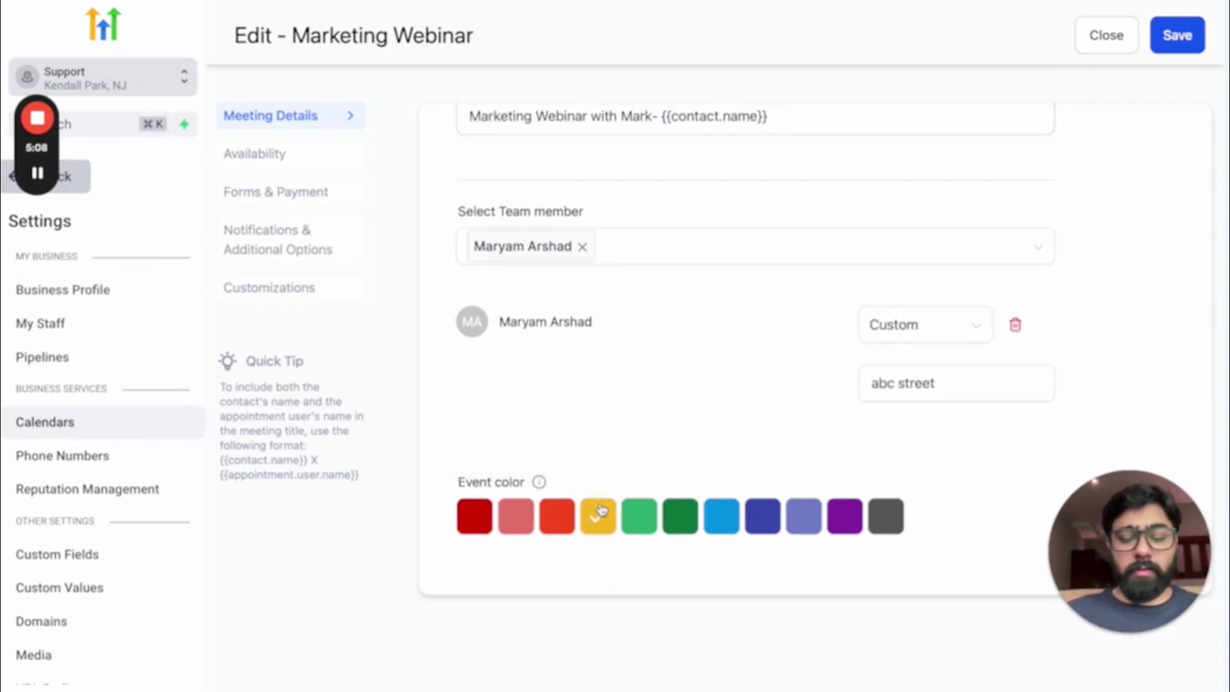
pyautogui.click(1176, 34)
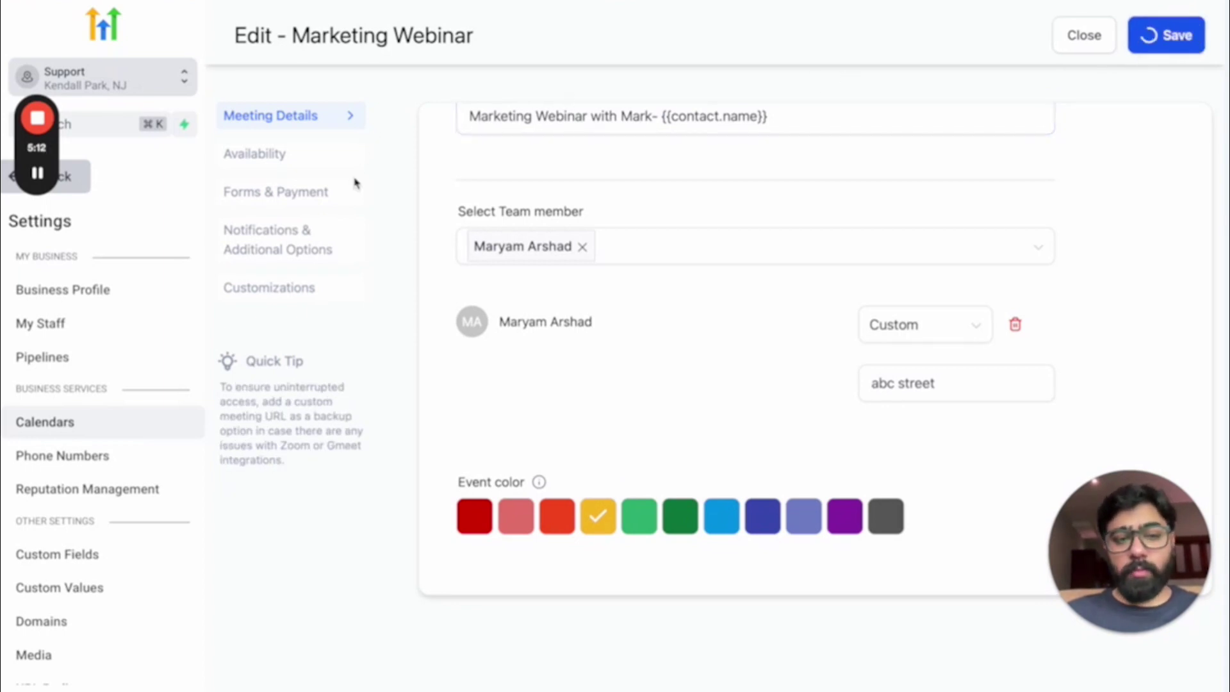
# - Switch availability to Custom with September 20 as the first available day
pyautogui.click(262, 161)
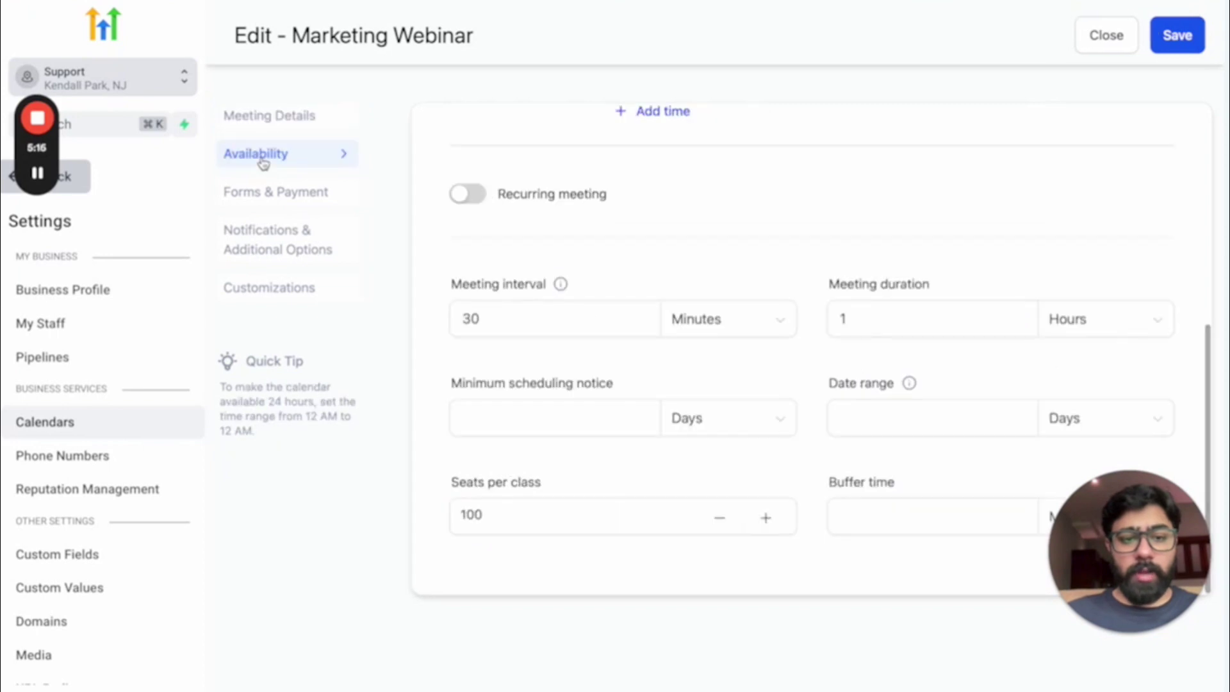
pyautogui.scroll(6, 599, 209)
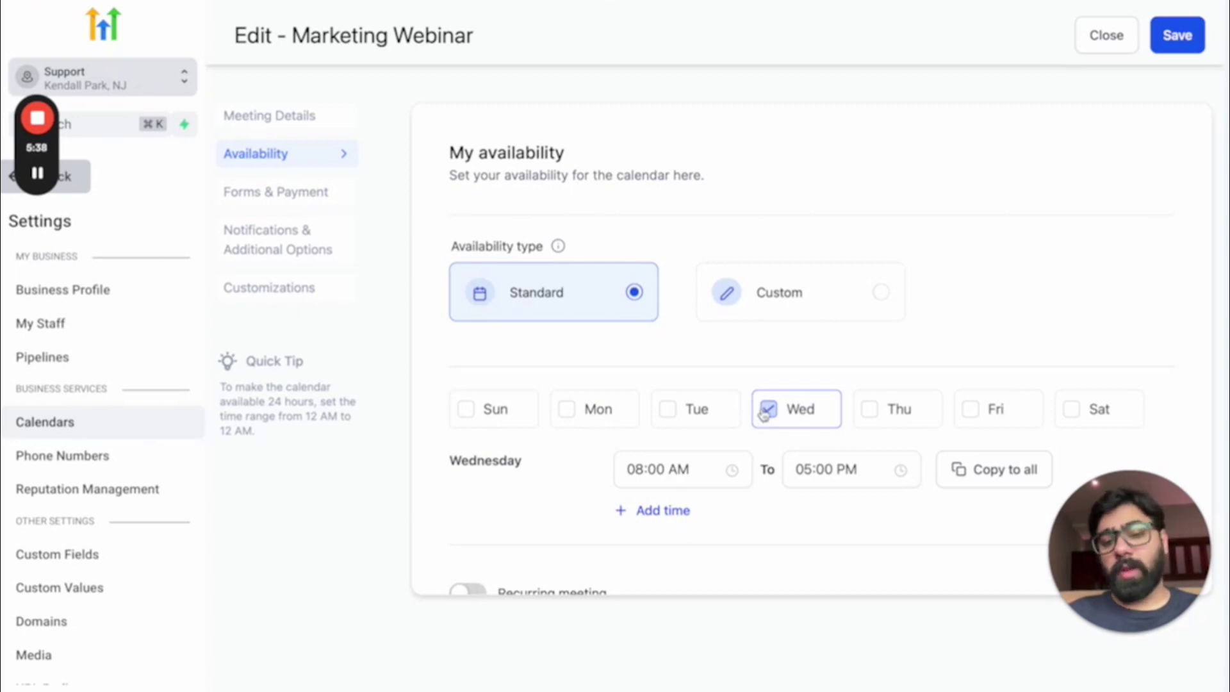
pyautogui.click(795, 292)
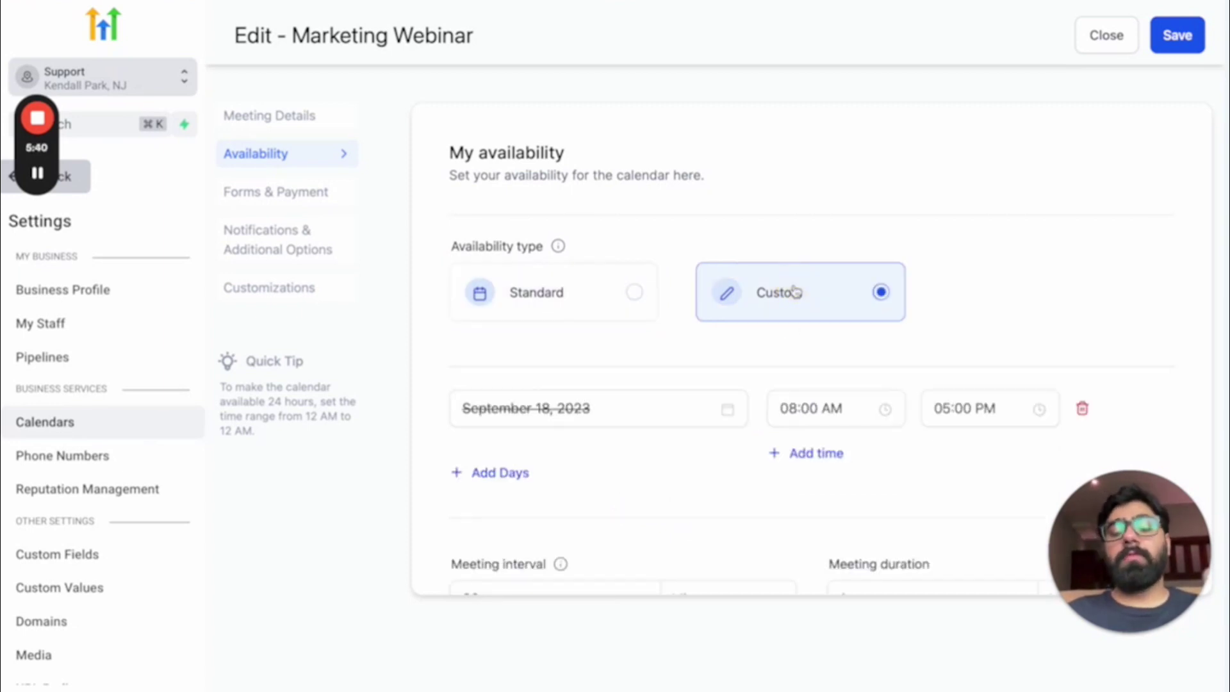
pyautogui.click(627, 407)
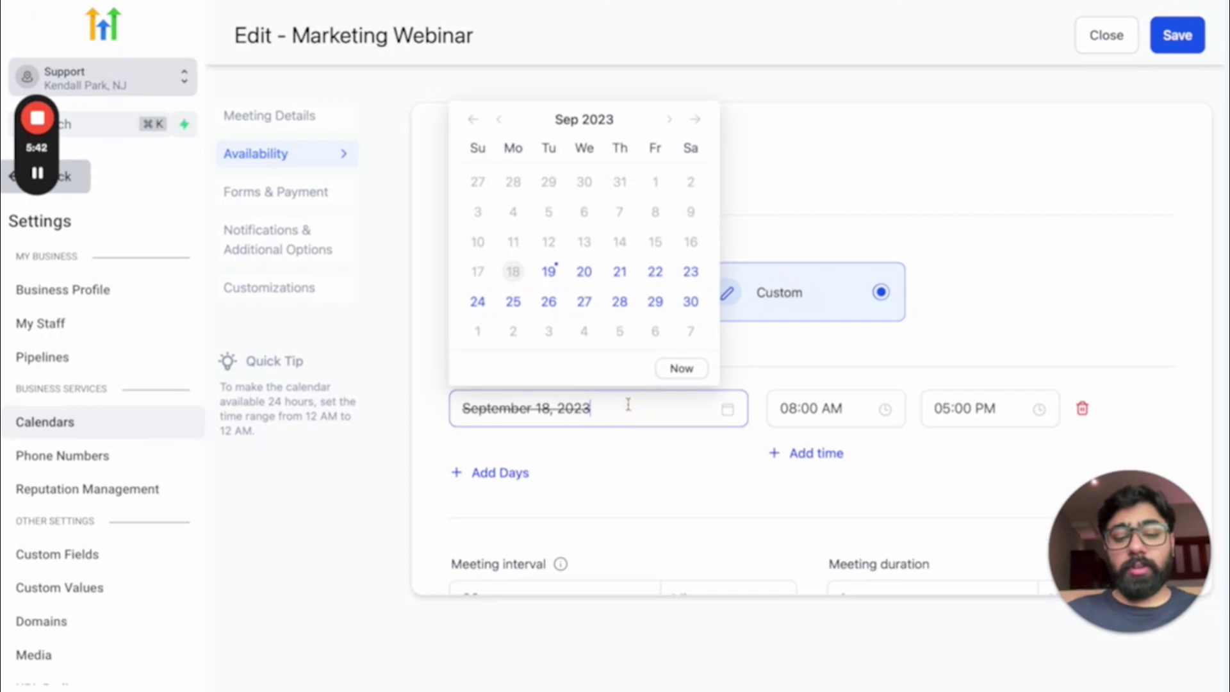
pyautogui.click(584, 272)
pyautogui.click(827, 408)
pyautogui.click(992, 371)
# - Add two more available days: September 26 and October 6, 2023
pyautogui.click(509, 475)
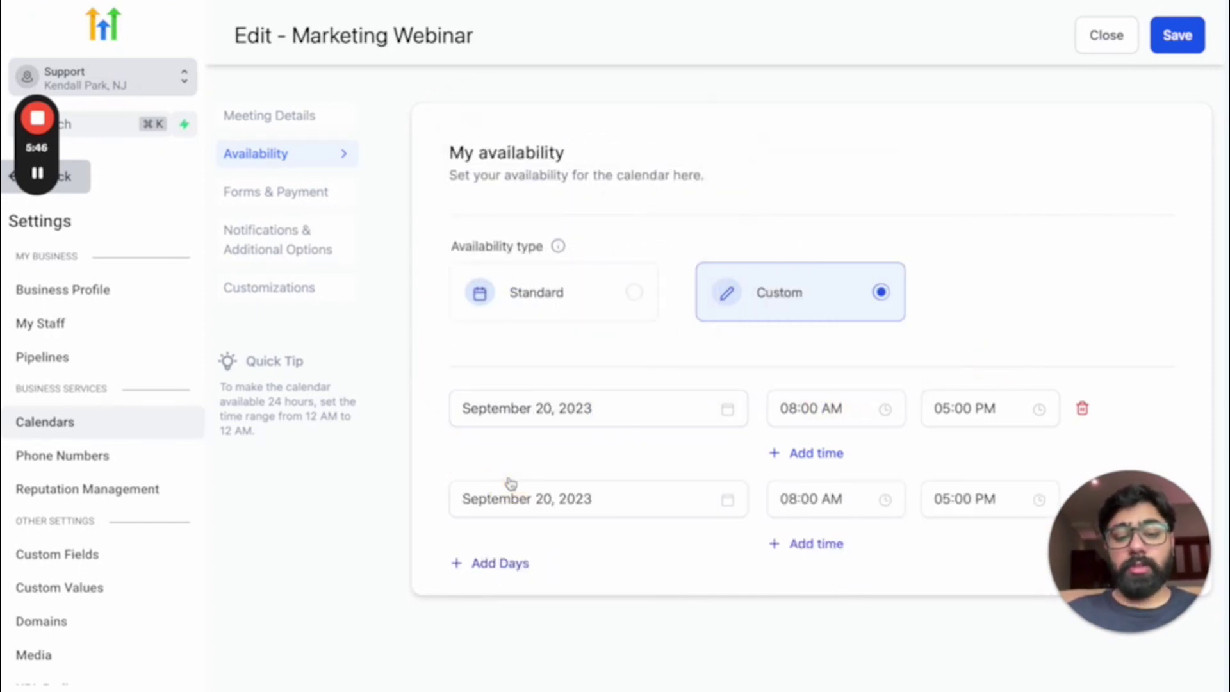
pyautogui.click(572, 499)
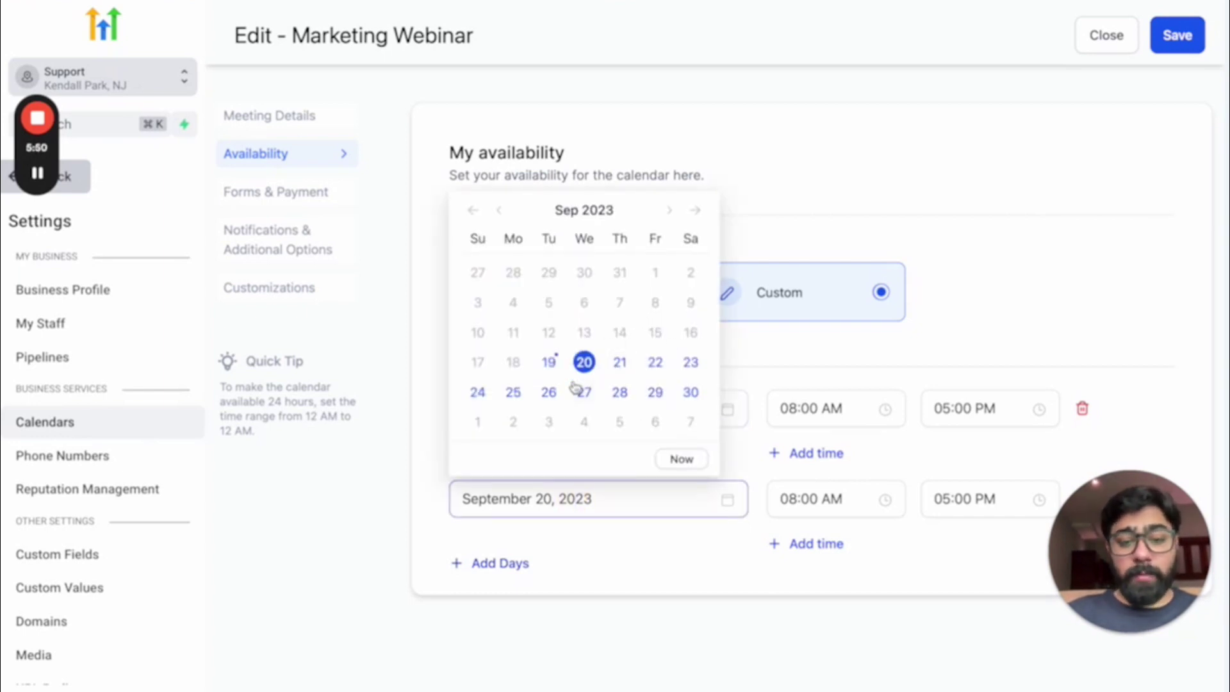
pyautogui.click(549, 392)
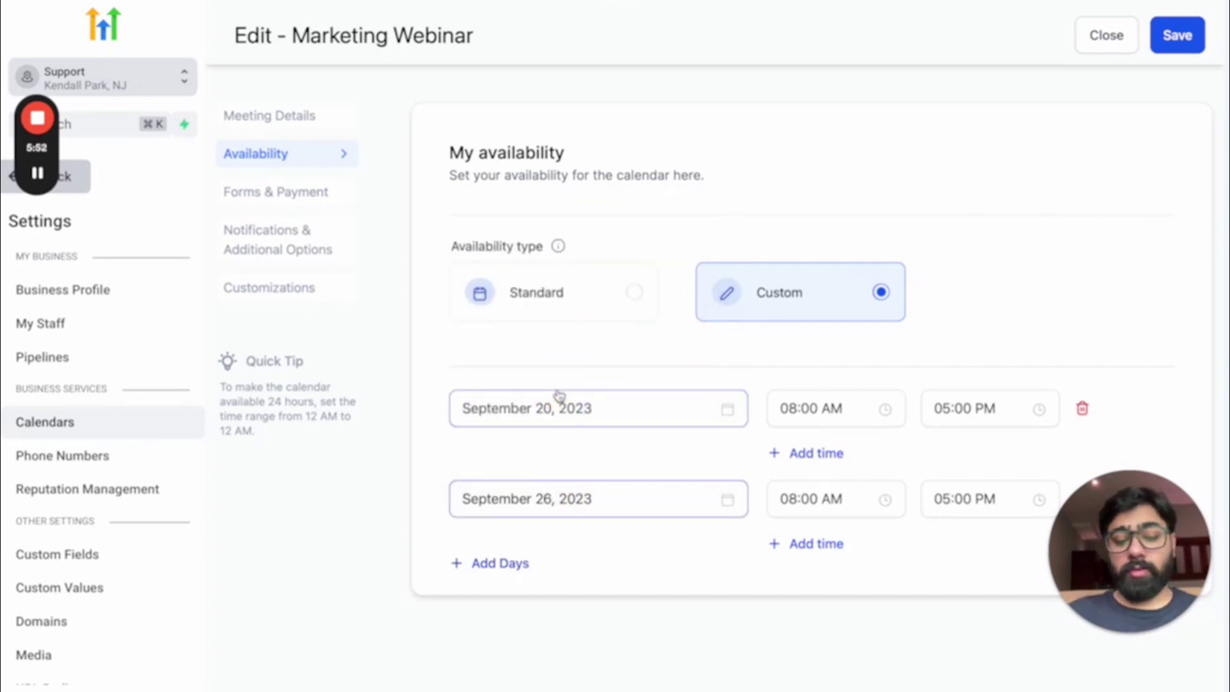
pyautogui.scroll(-1, 559, 395)
pyautogui.click(458, 503)
pyautogui.scroll(-1, 559, 410)
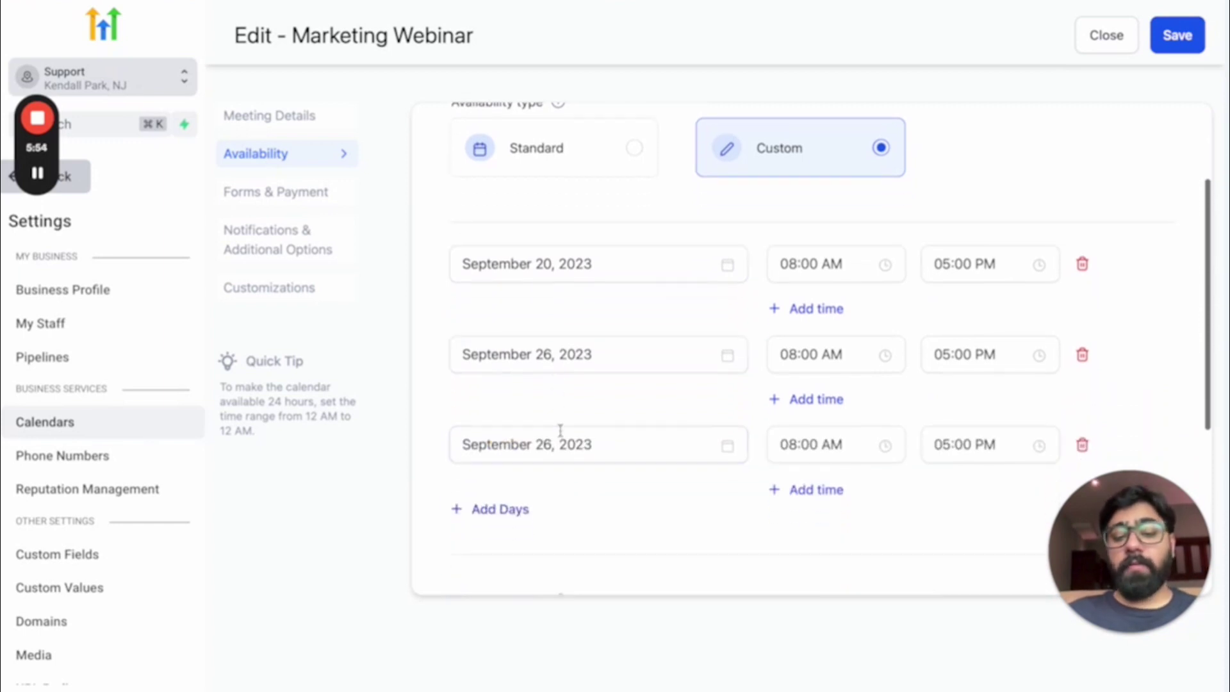
pyautogui.click(557, 447)
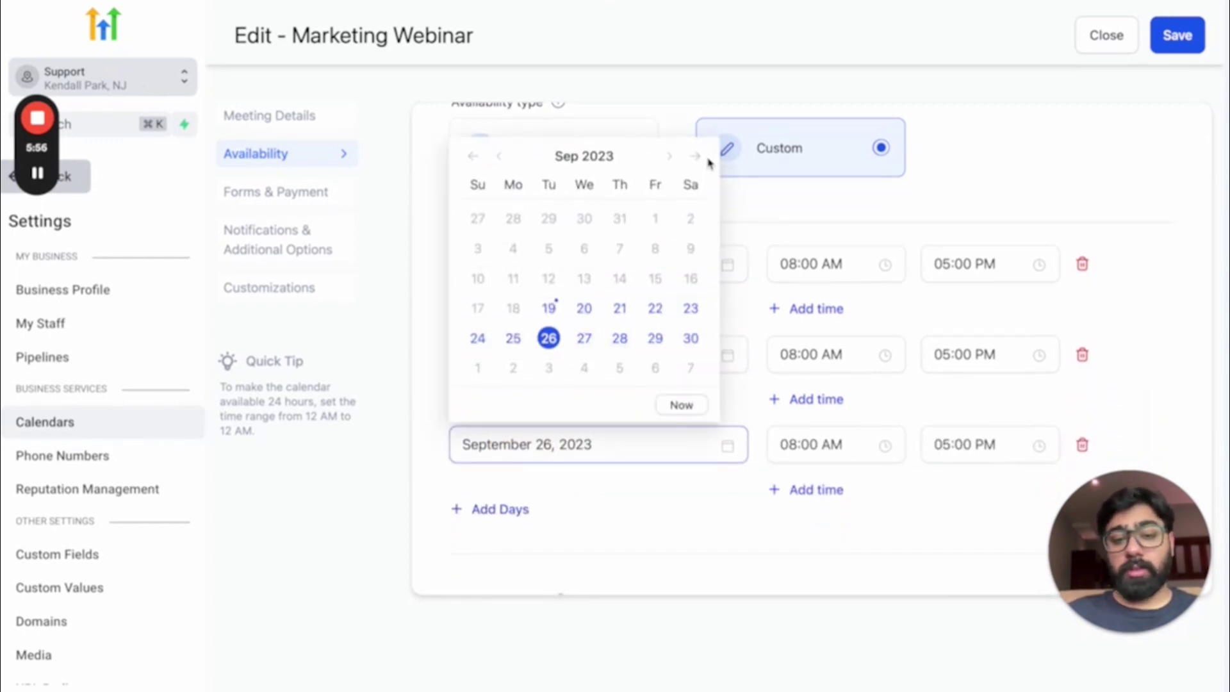
pyautogui.click(669, 157)
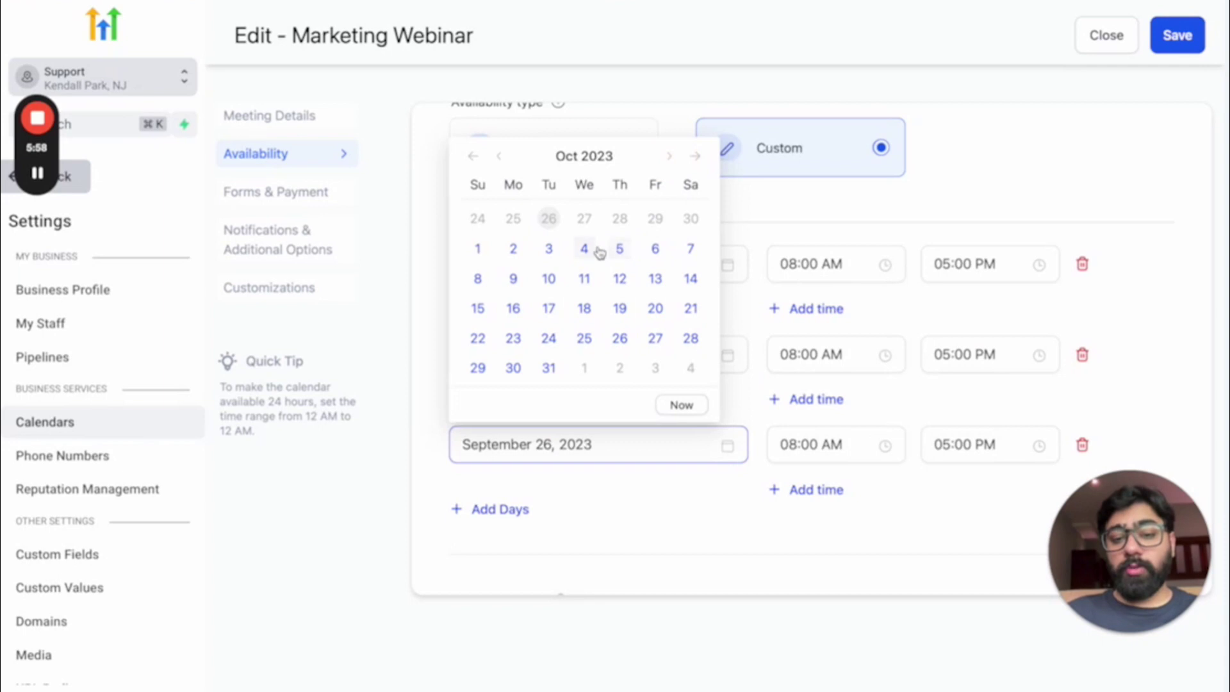
pyautogui.click(655, 249)
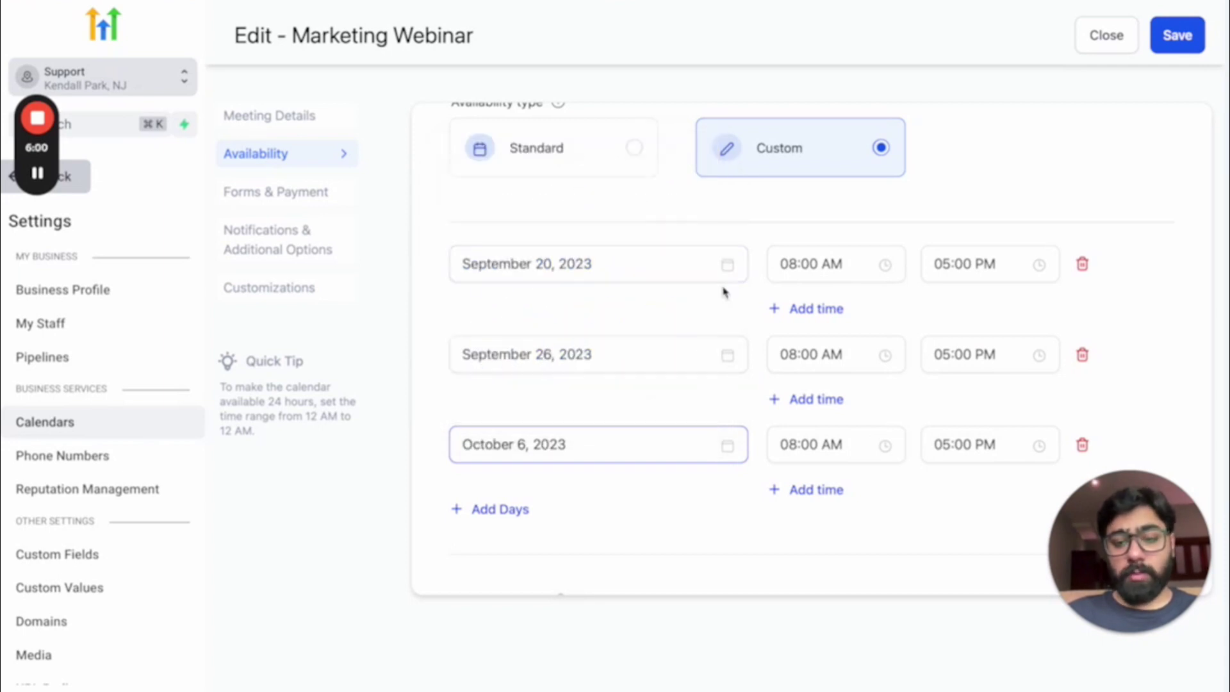
pyautogui.scroll(-5, 701, 227)
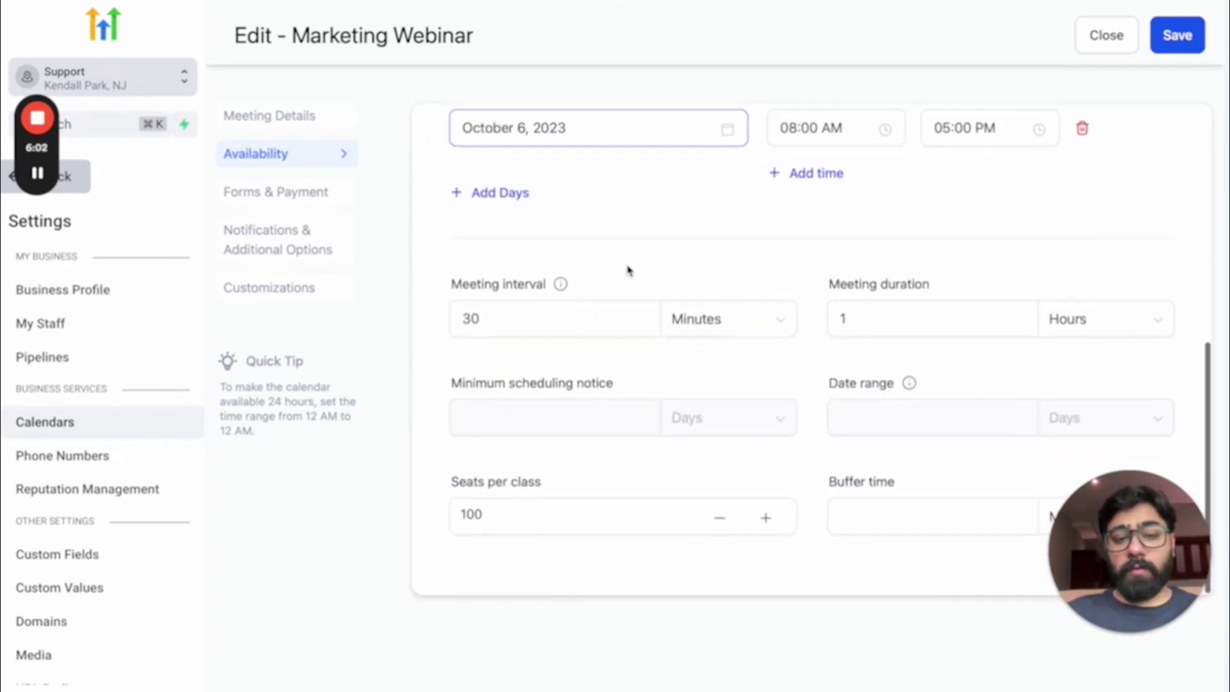
# - Set the meeting interval to 60 minutes
pyautogui.moveTo(521, 318); pyautogui.dragTo(447, 316)
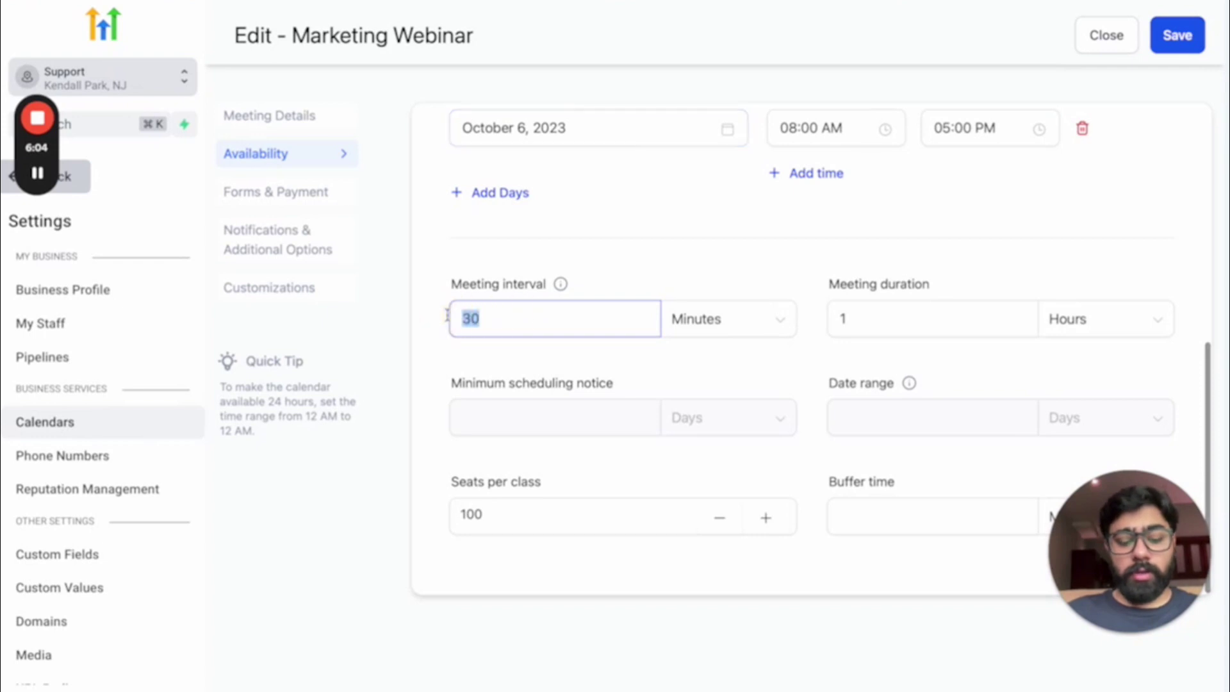
pyautogui.write('60')
pyautogui.click(589, 231)
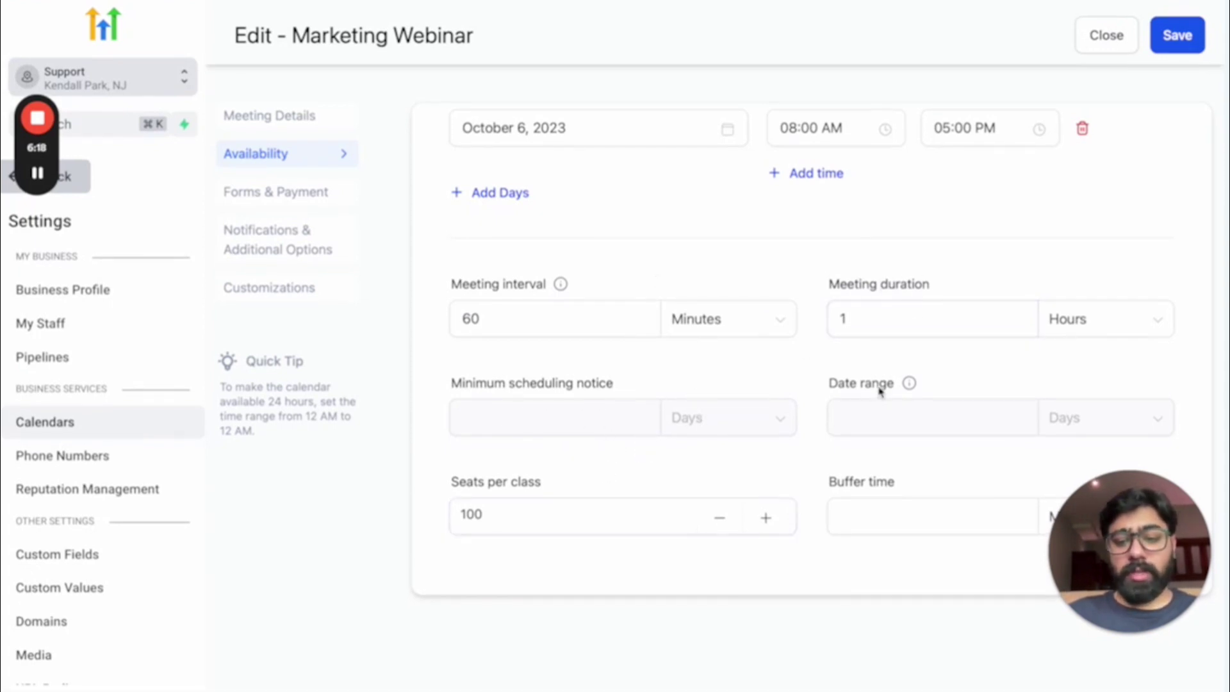
pyautogui.scroll(6, 679, 397)
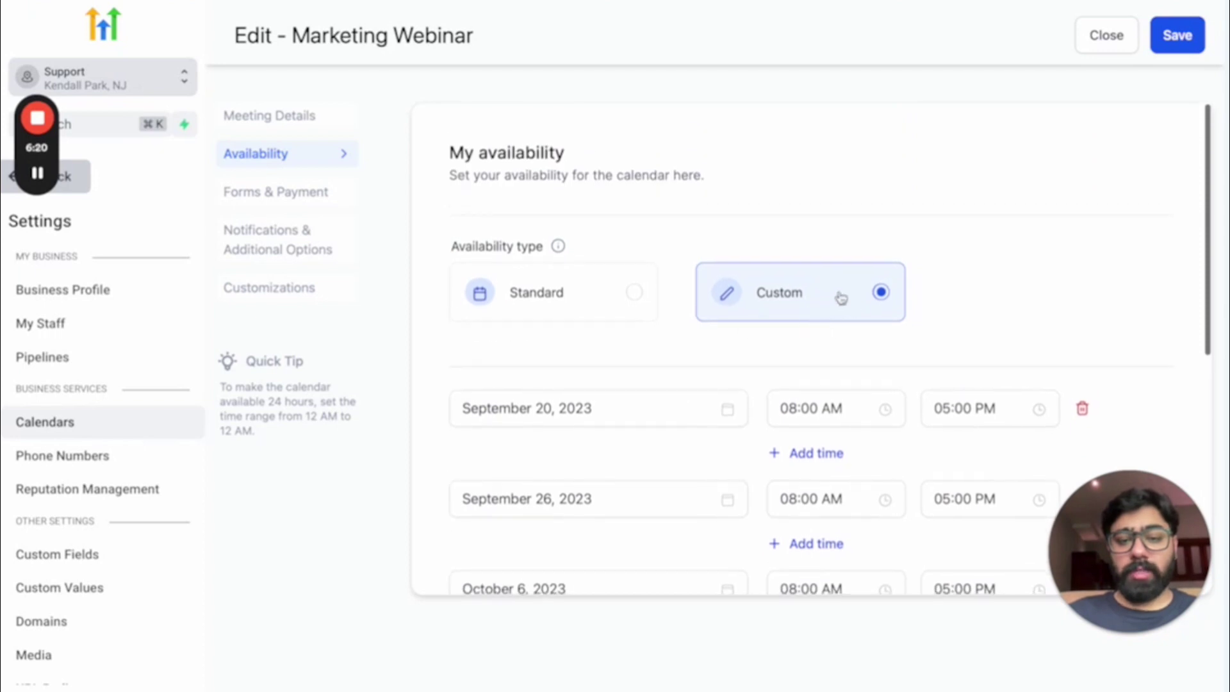
pyautogui.scroll(-6, 815, 304)
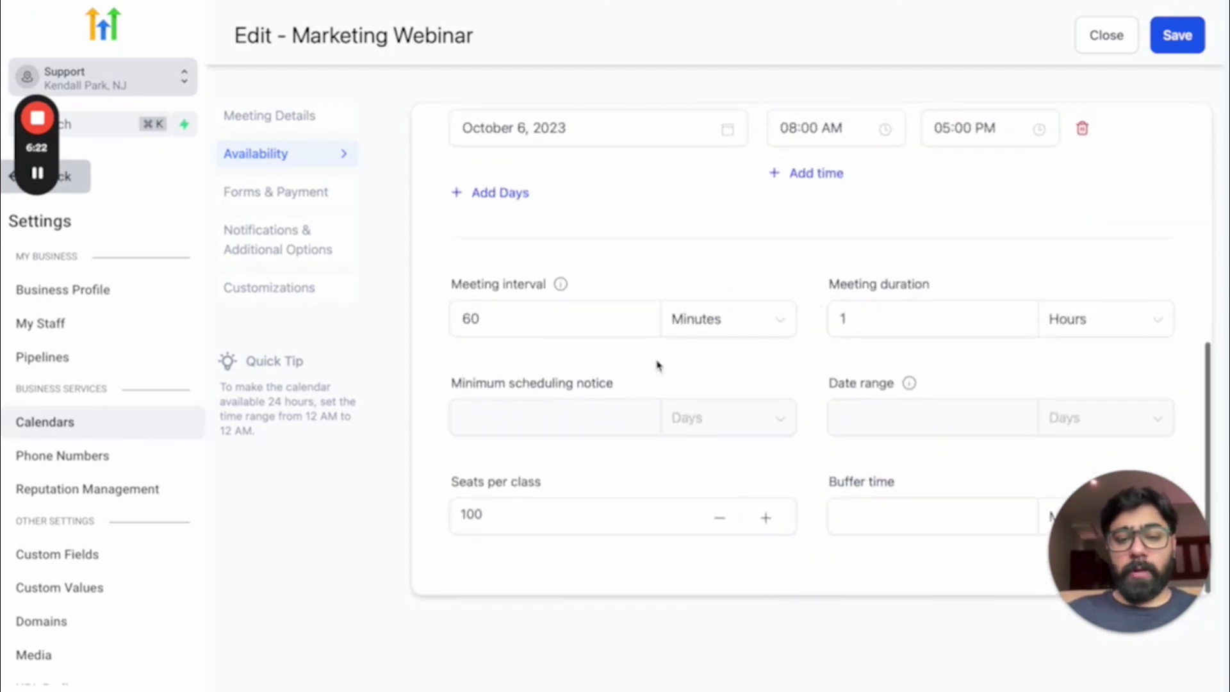
pyautogui.scroll(6, 657, 365)
pyautogui.scroll(-6, 648, 270)
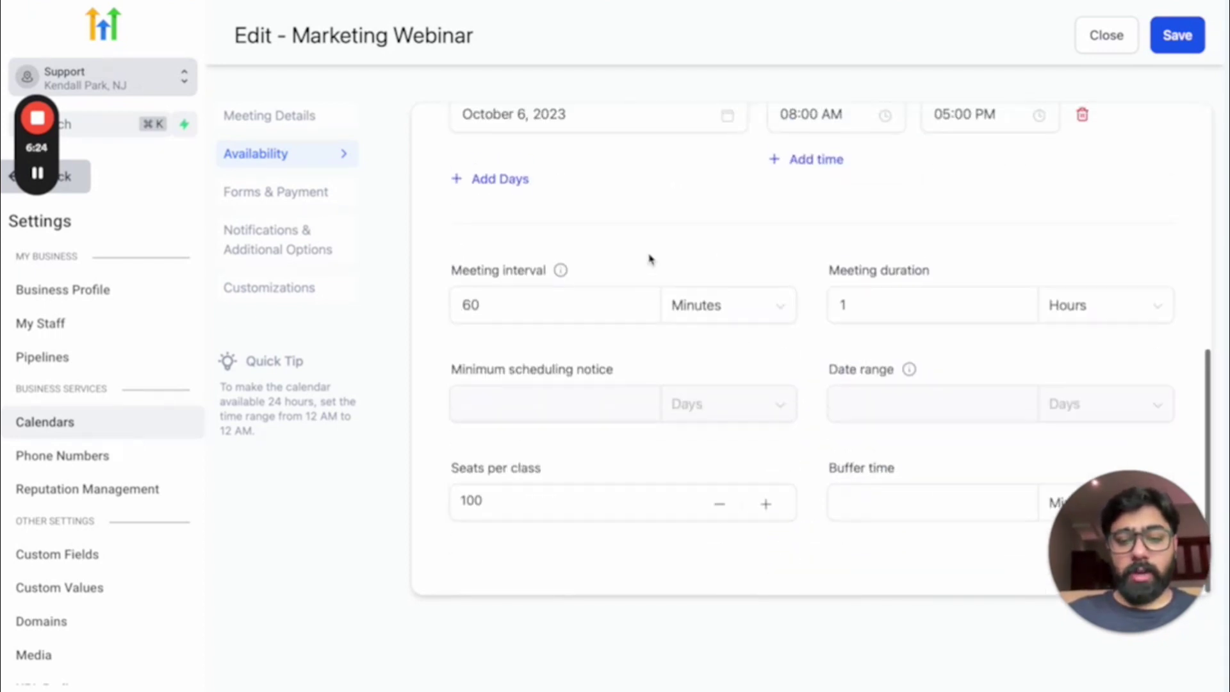
pyautogui.scroll(6, 570, 339)
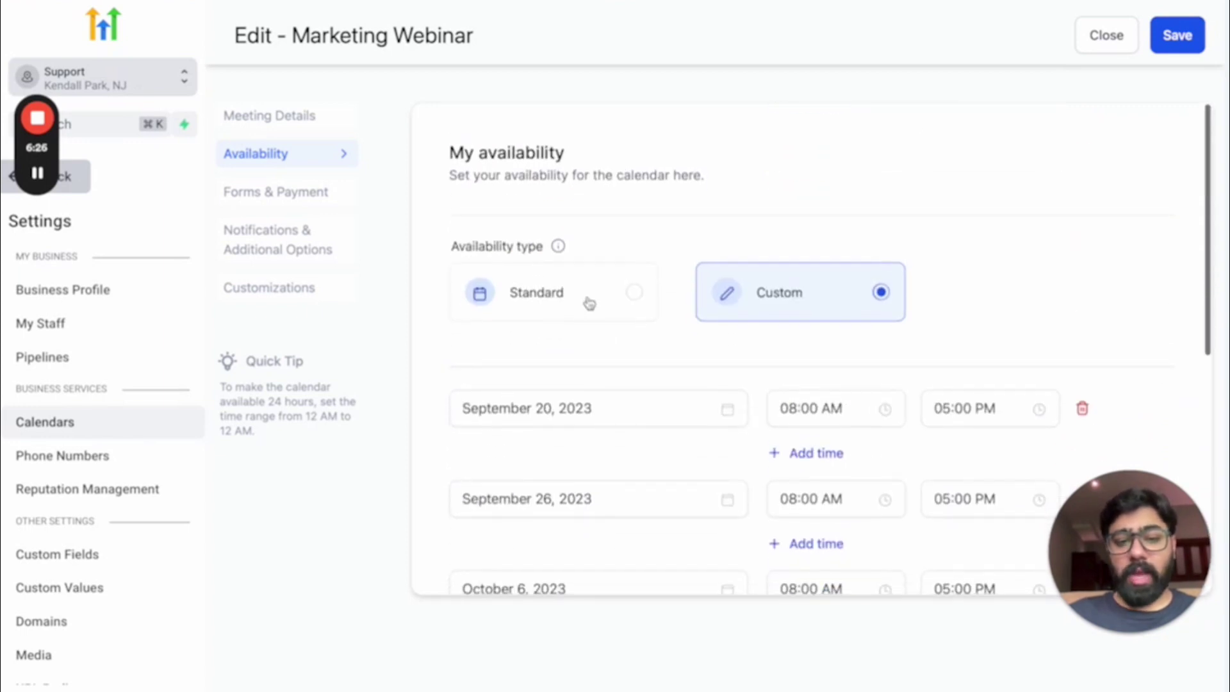
# - Switch to Standard availability and save the availability settings
pyautogui.click(589, 303)
pyautogui.scroll(-5, 659, 365)
pyautogui.click(547, 417)
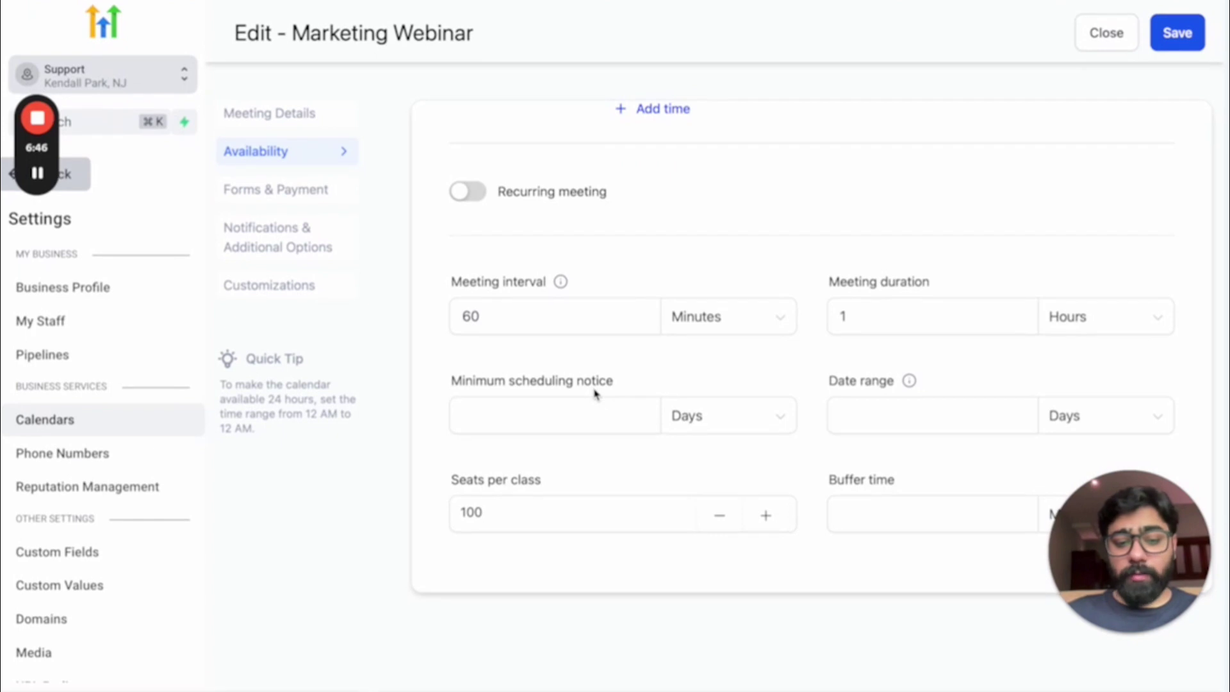
pyautogui.click(1033, 529)
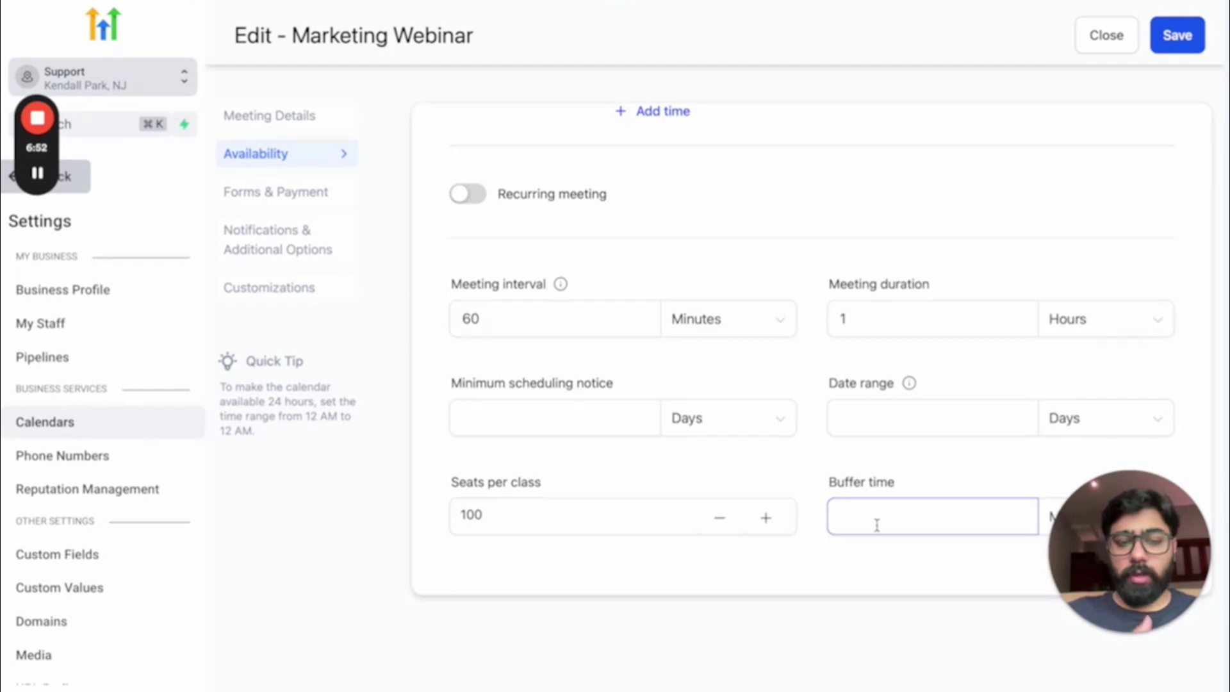
pyautogui.click(1178, 35)
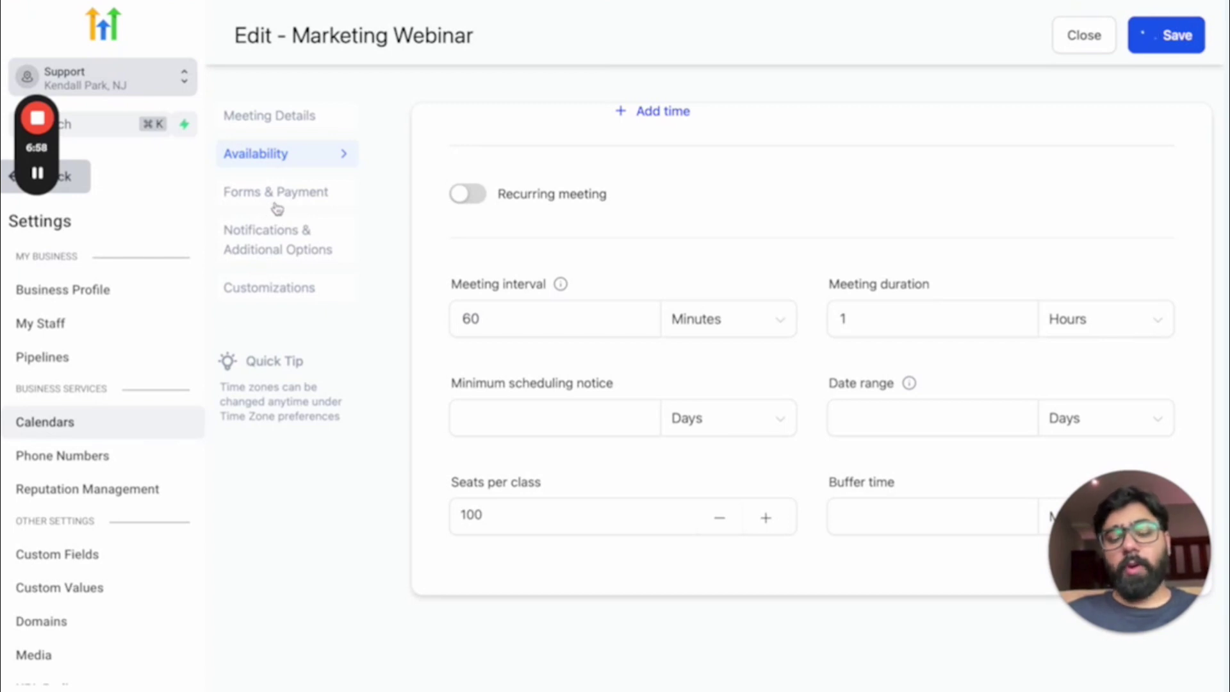
pyautogui.click(271, 196)
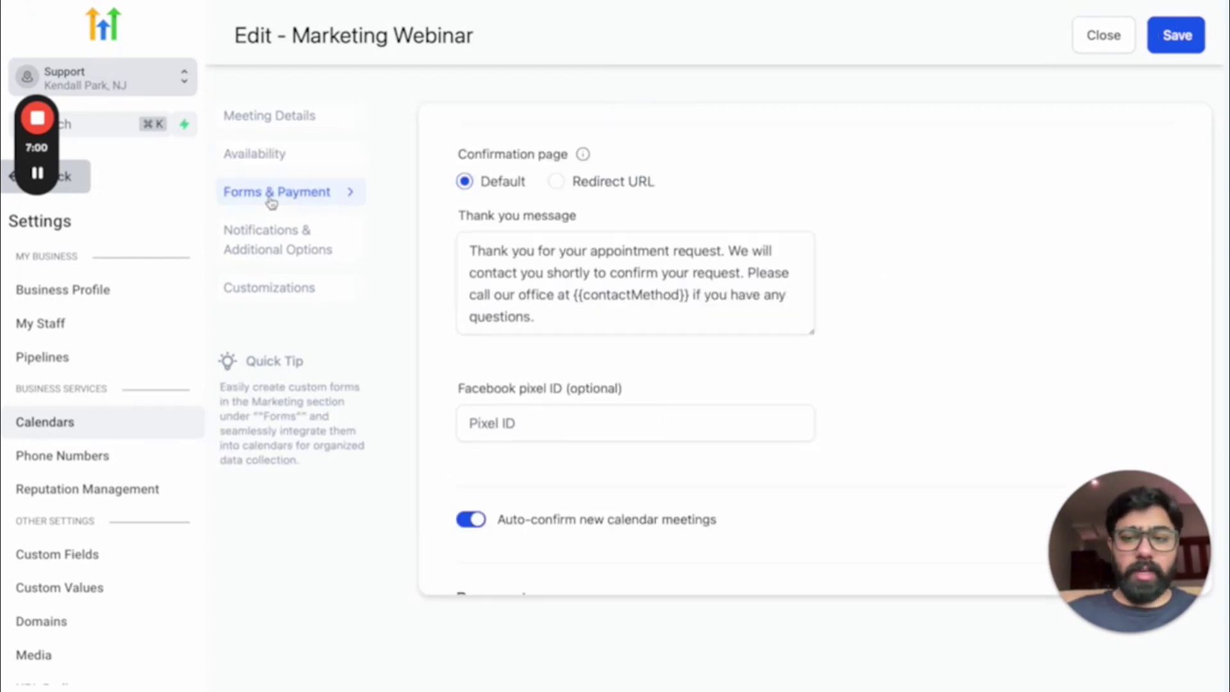
pyautogui.click(288, 4)
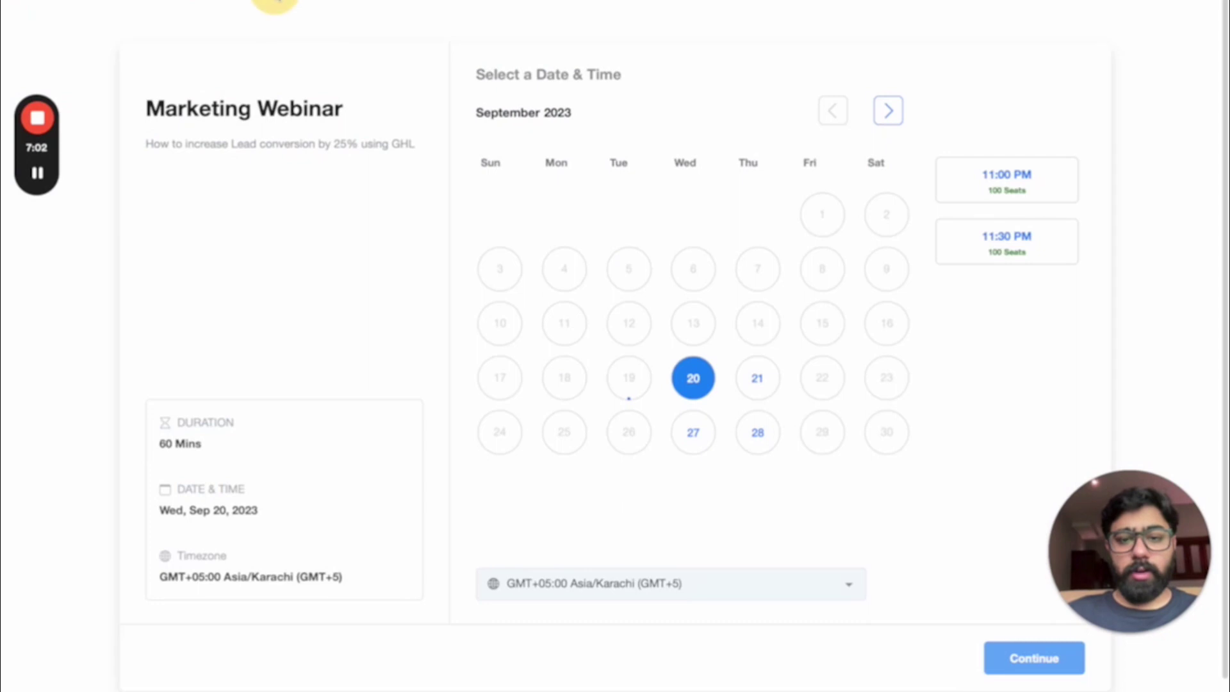
pyautogui.click(1020, 192)
pyautogui.click(1025, 661)
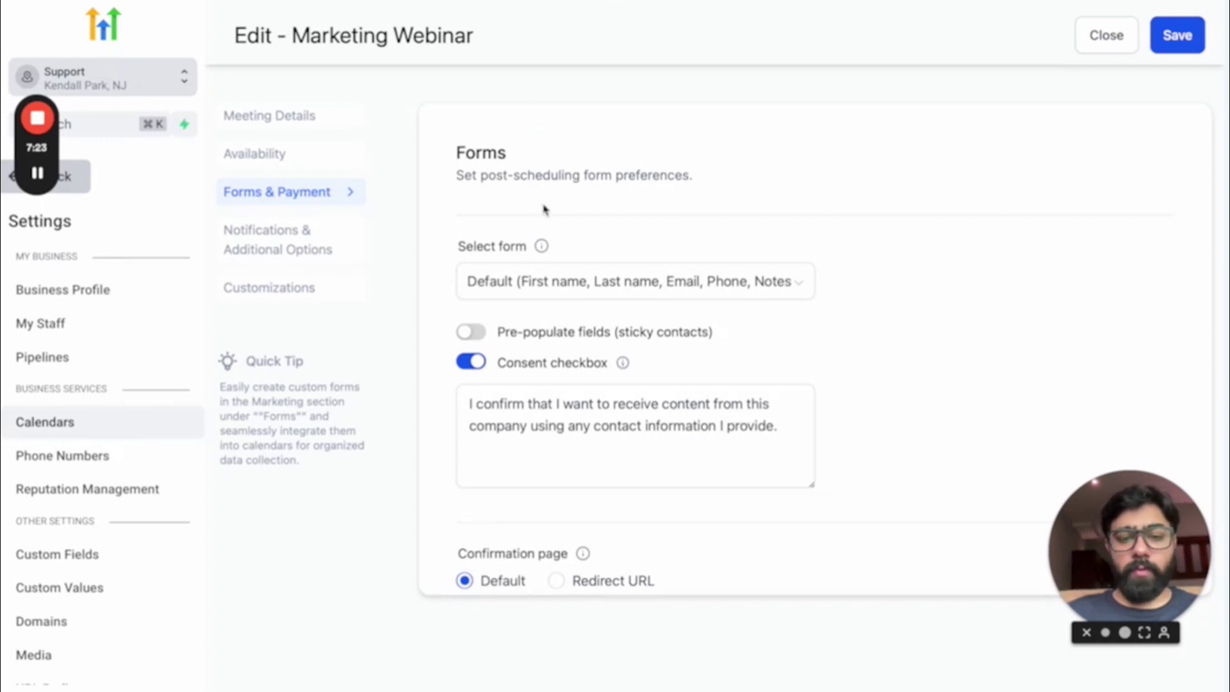
# - Keep the Default booking form and set the confirmation page to Redirect URL
pyautogui.click(551, 300)
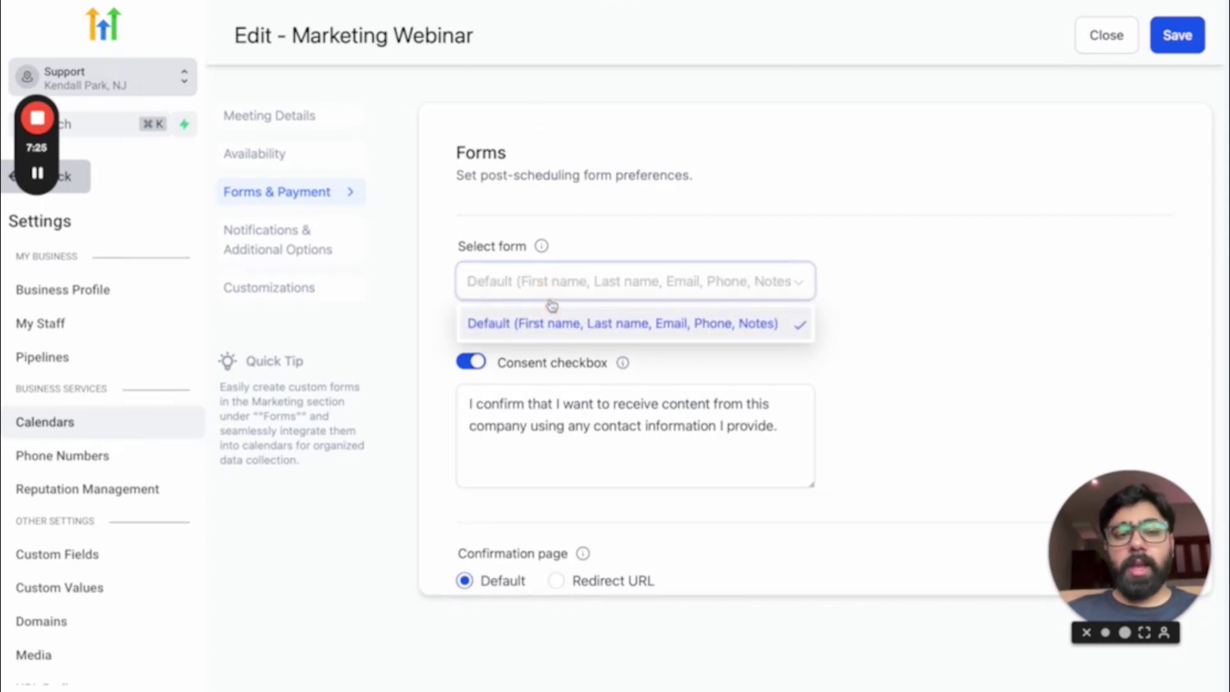
pyautogui.click(627, 260)
pyautogui.scroll(-2, 626, 260)
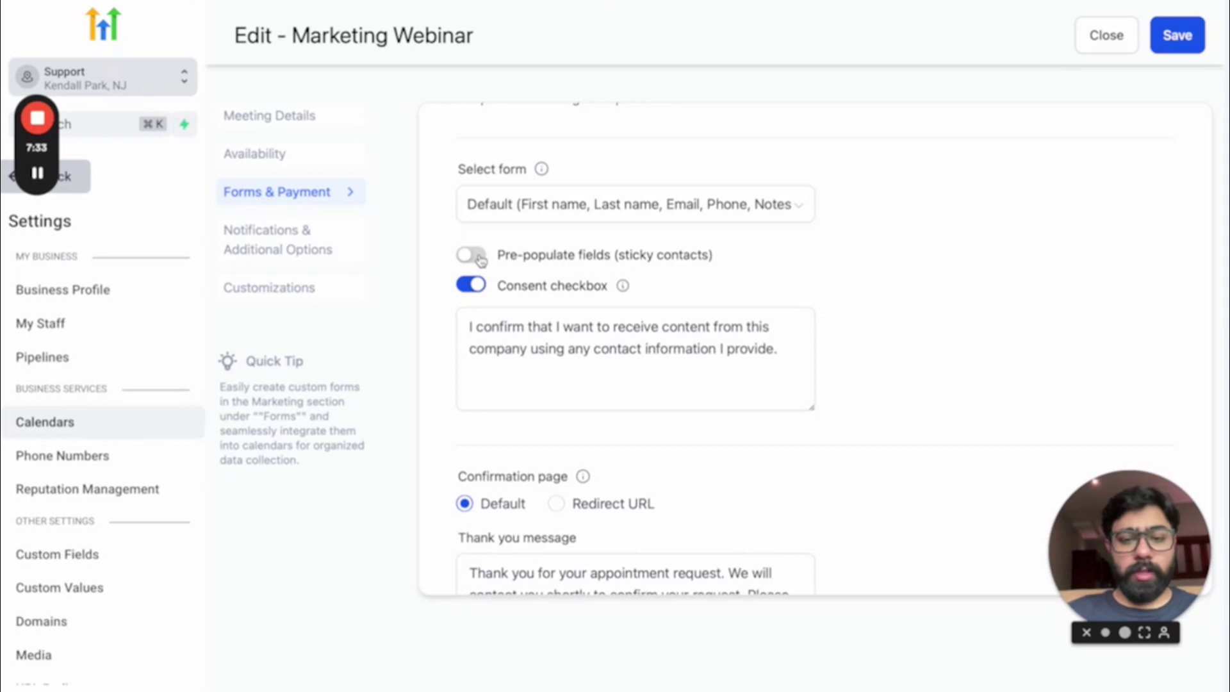
pyautogui.scroll(-1, 481, 259)
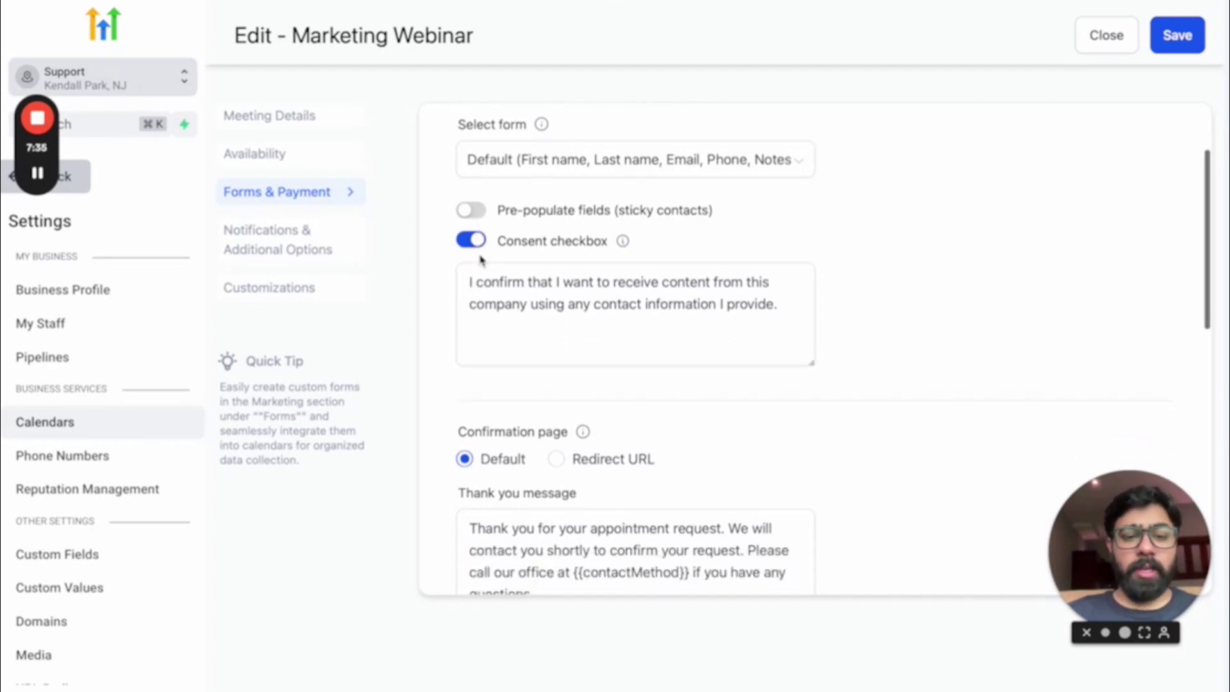
pyautogui.scroll(-3, 537, 289)
pyautogui.scroll(3, 537, 289)
pyautogui.scroll(-5, 539, 290)
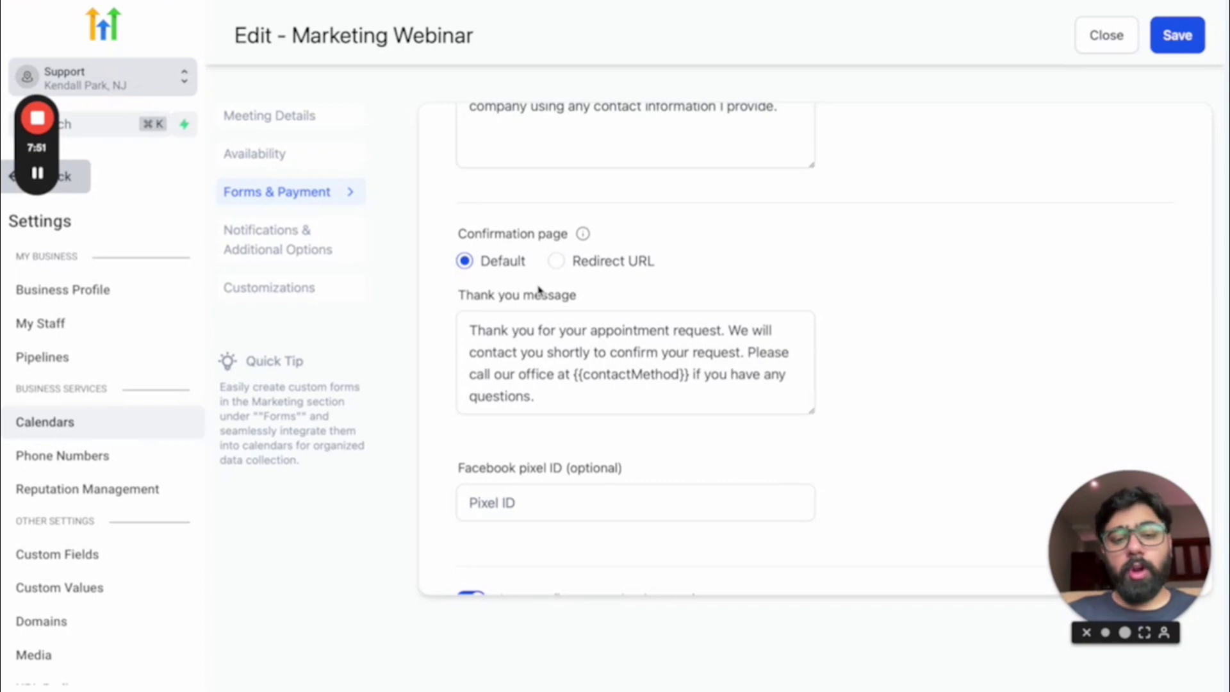
pyautogui.click(556, 262)
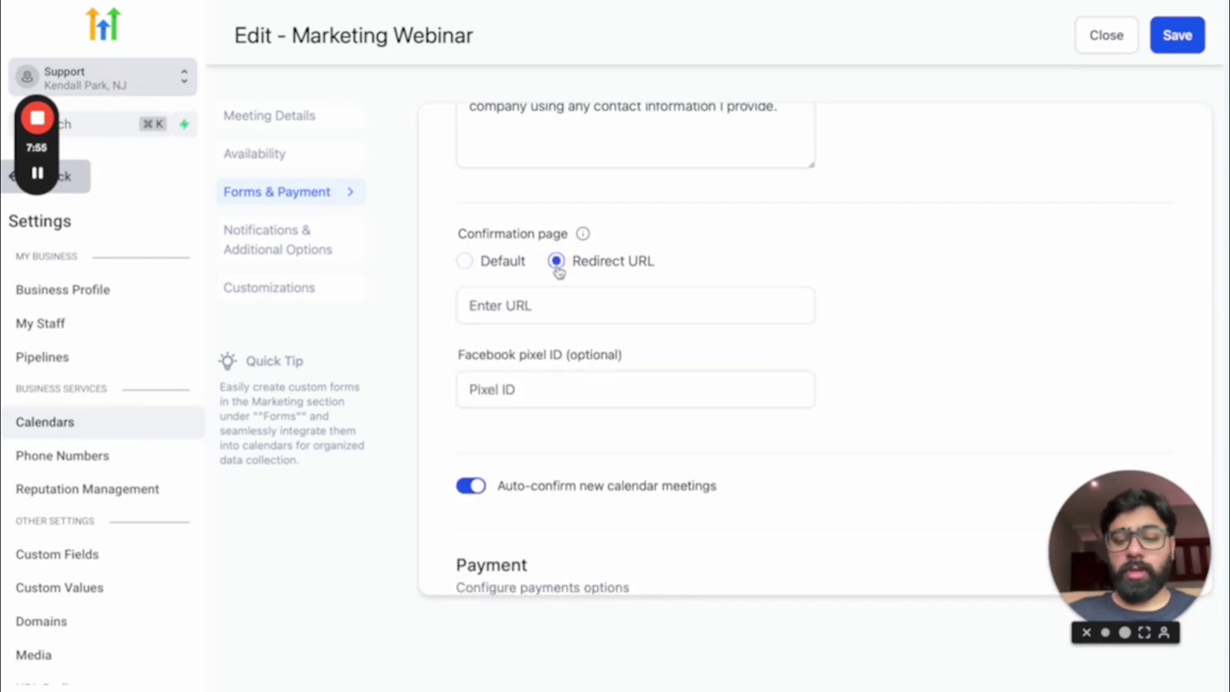
pyautogui.scroll(-1, 552, 340)
# - Save the Forms & Payment settings with payments on at 9 USD in Live mode
pyautogui.click(550, 334)
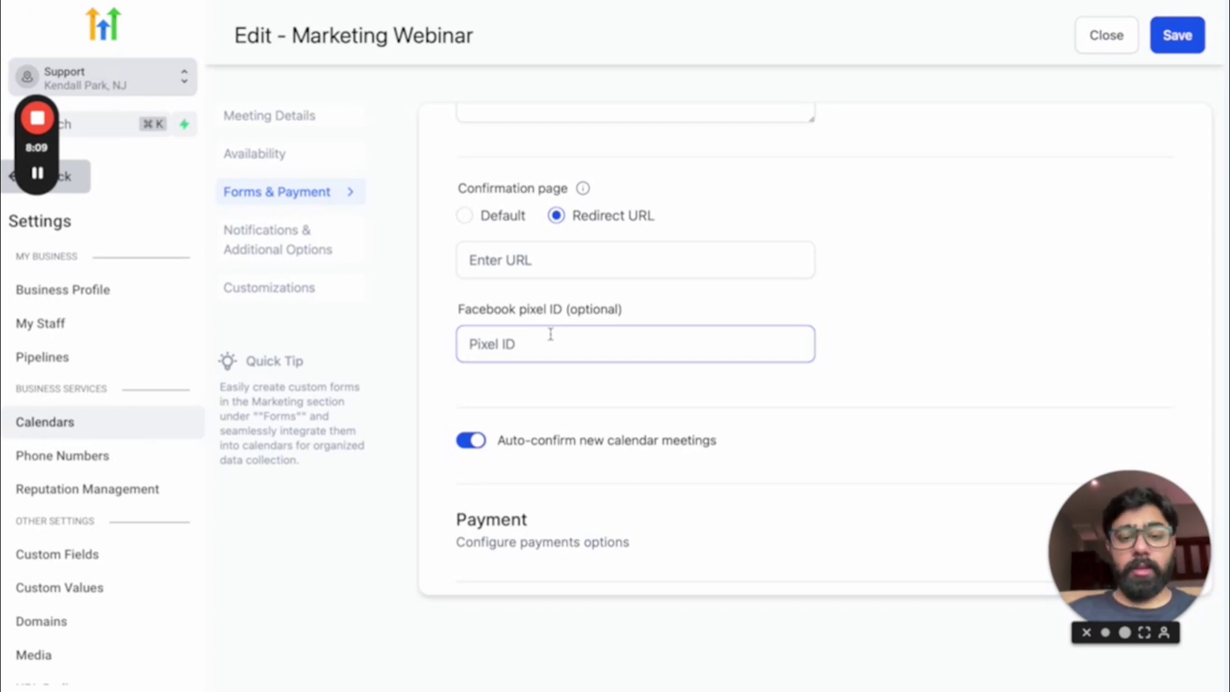
pyautogui.scroll(-3, 551, 334)
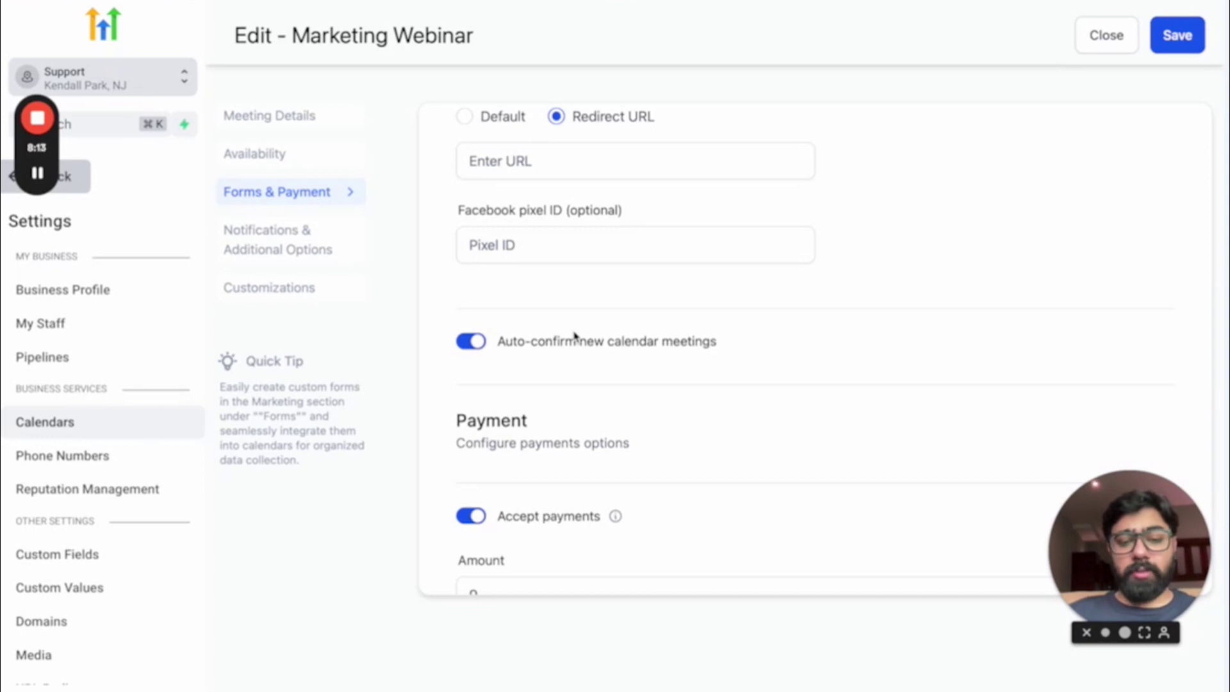
pyautogui.scroll(-2, 575, 335)
pyautogui.scroll(-4, 575, 335)
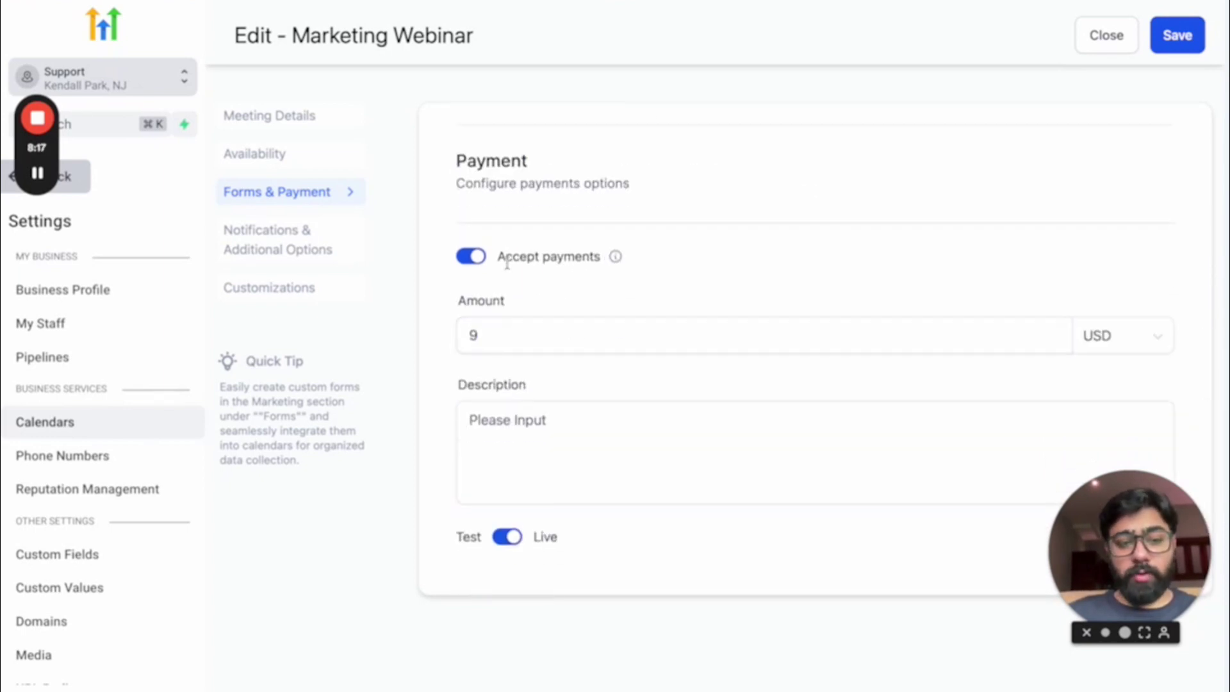
pyautogui.click(1196, 37)
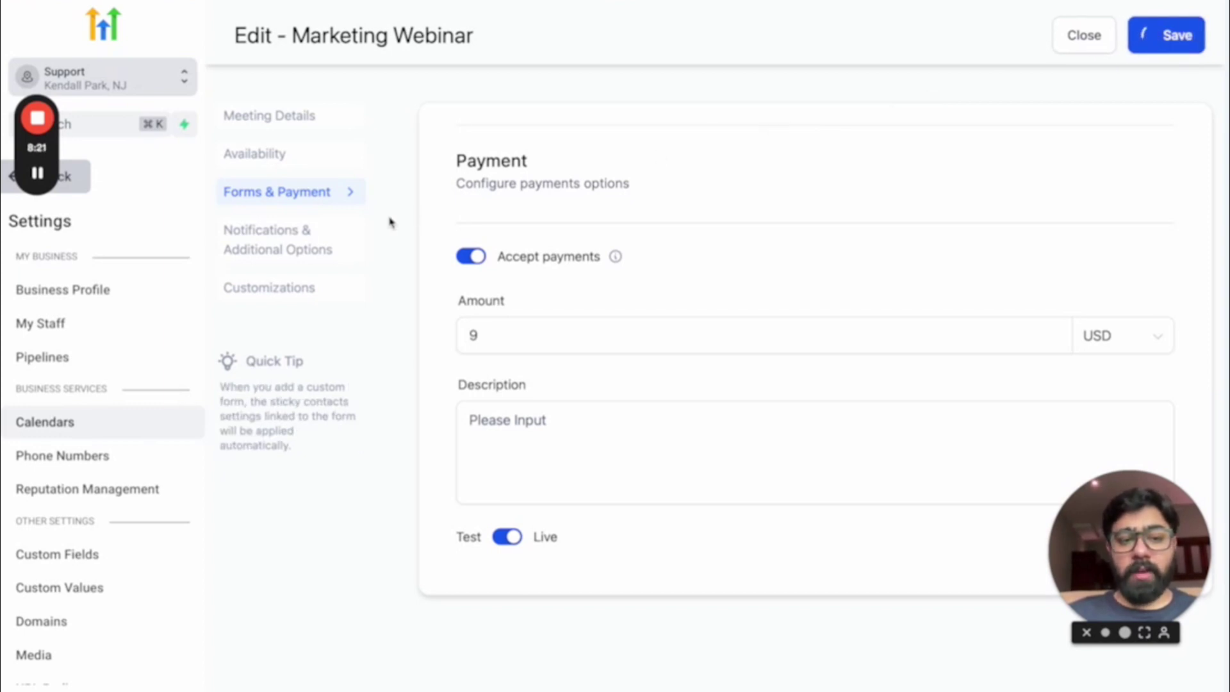
# - Set Acknowledgement email notifications to go to the contact and the assigned user
pyautogui.click(282, 251)
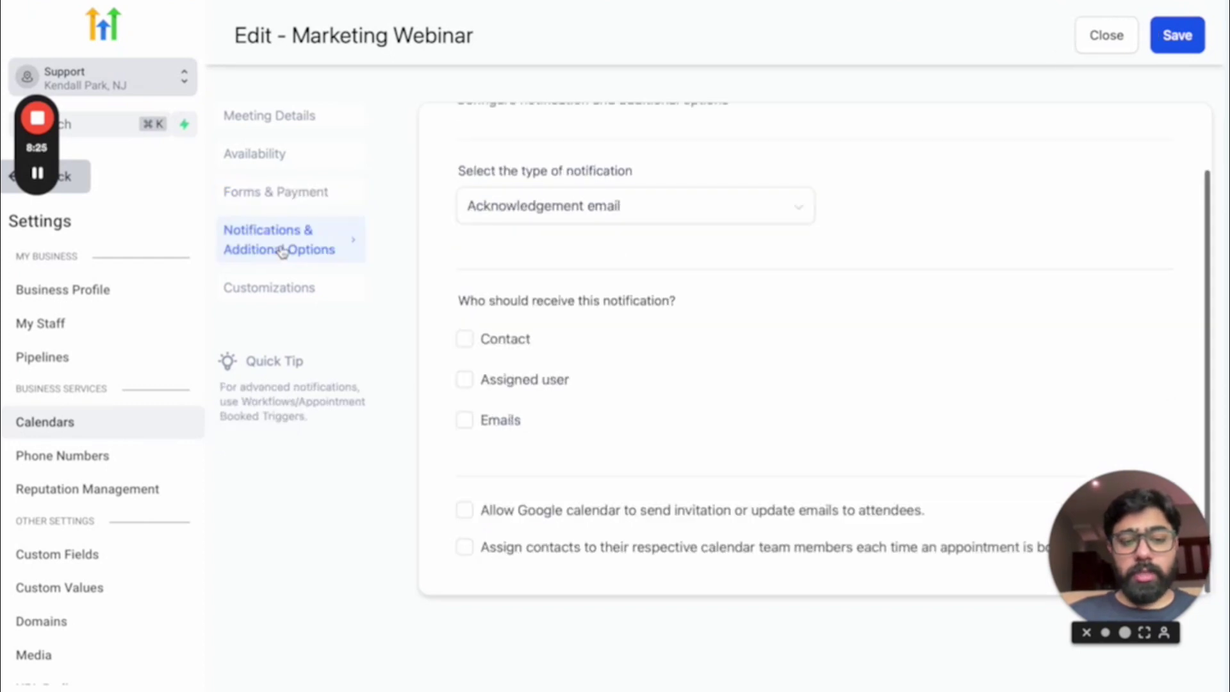
pyautogui.scroll(-1, 576, 232)
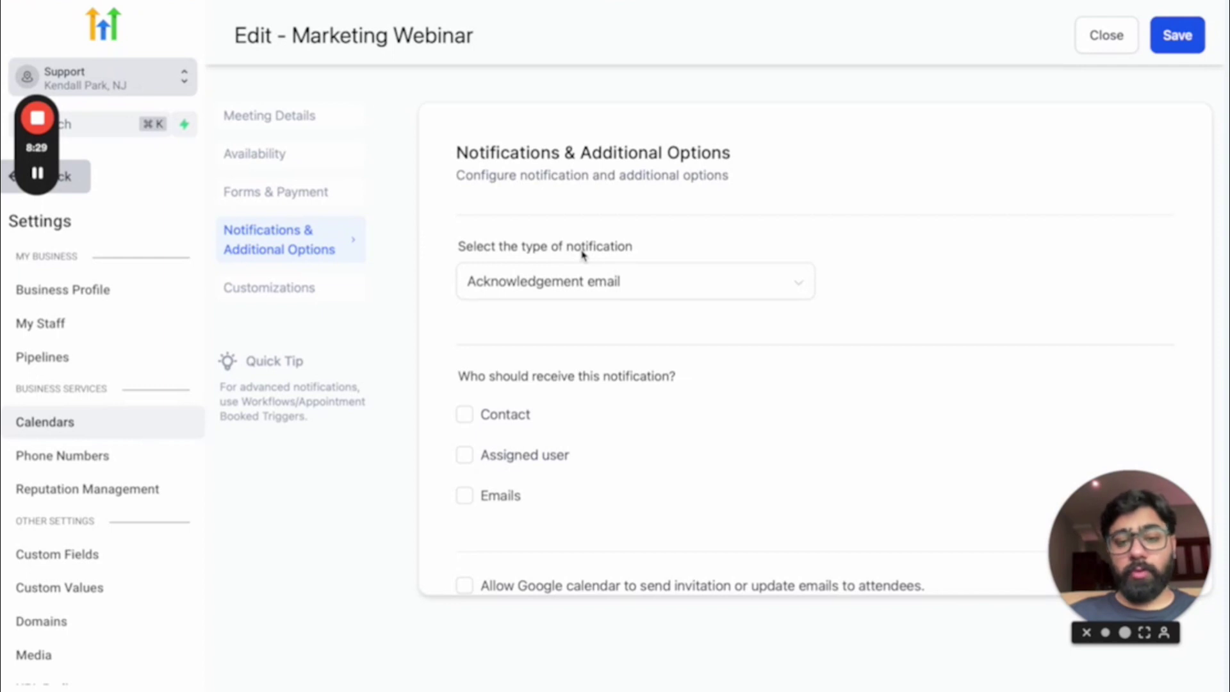
pyautogui.click(568, 276)
pyautogui.click(551, 326)
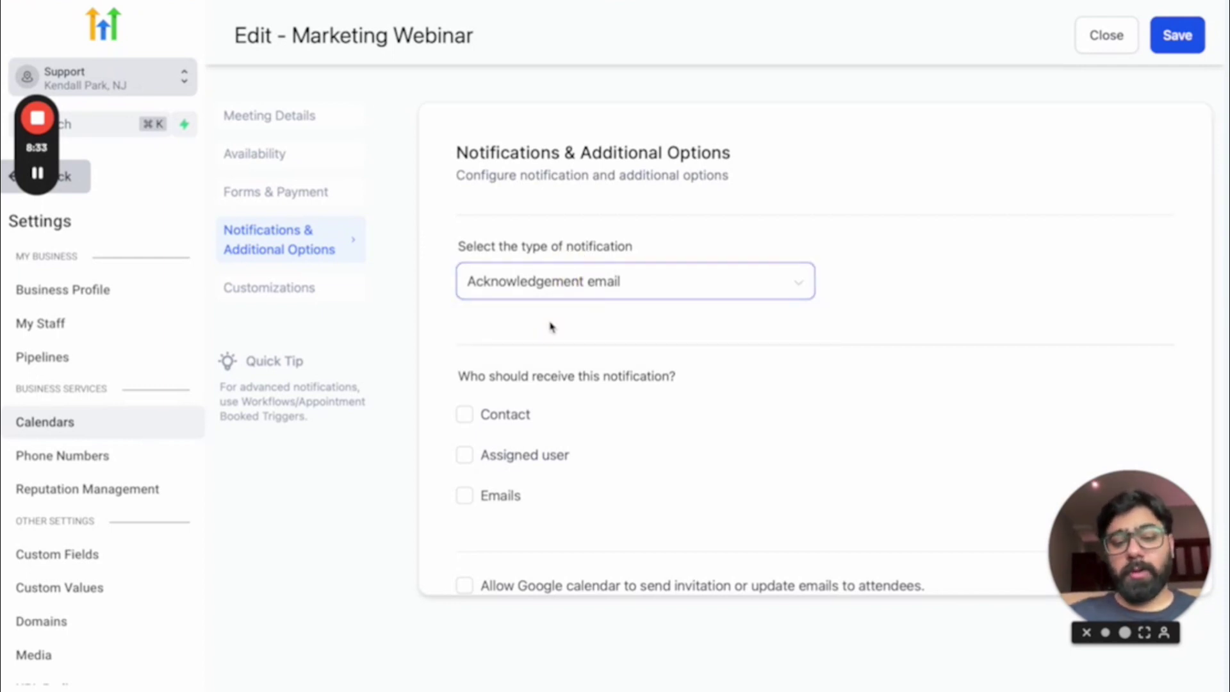
pyautogui.click(464, 414)
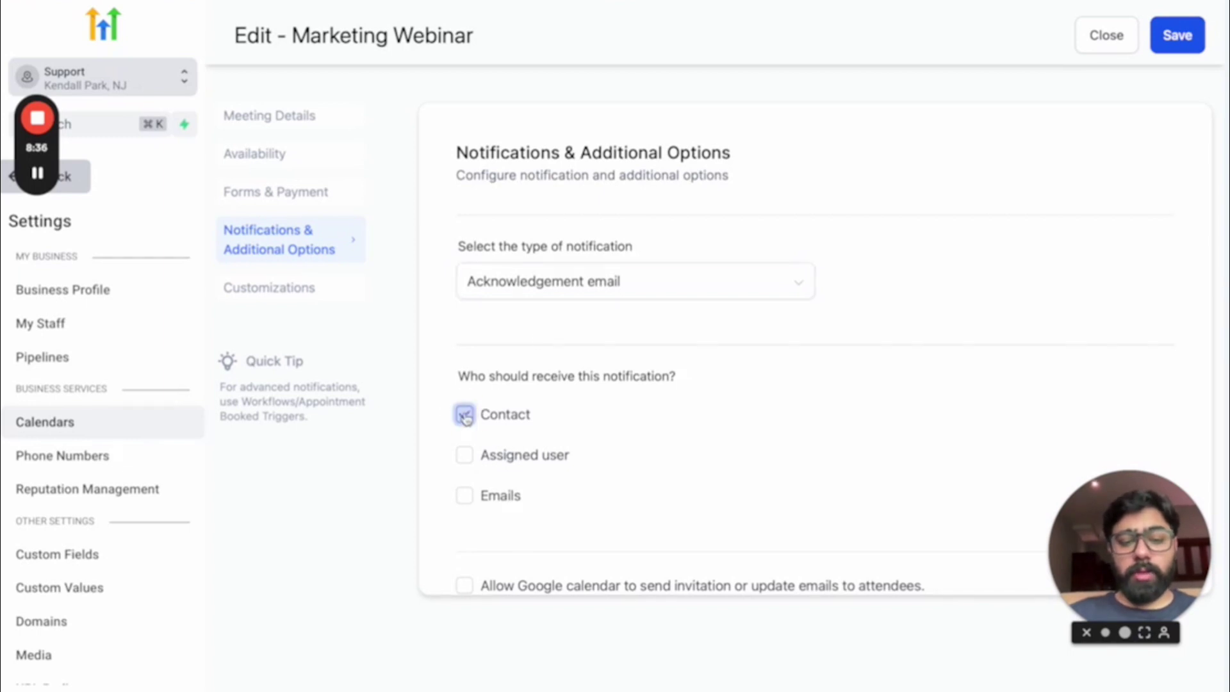
pyautogui.click(466, 457)
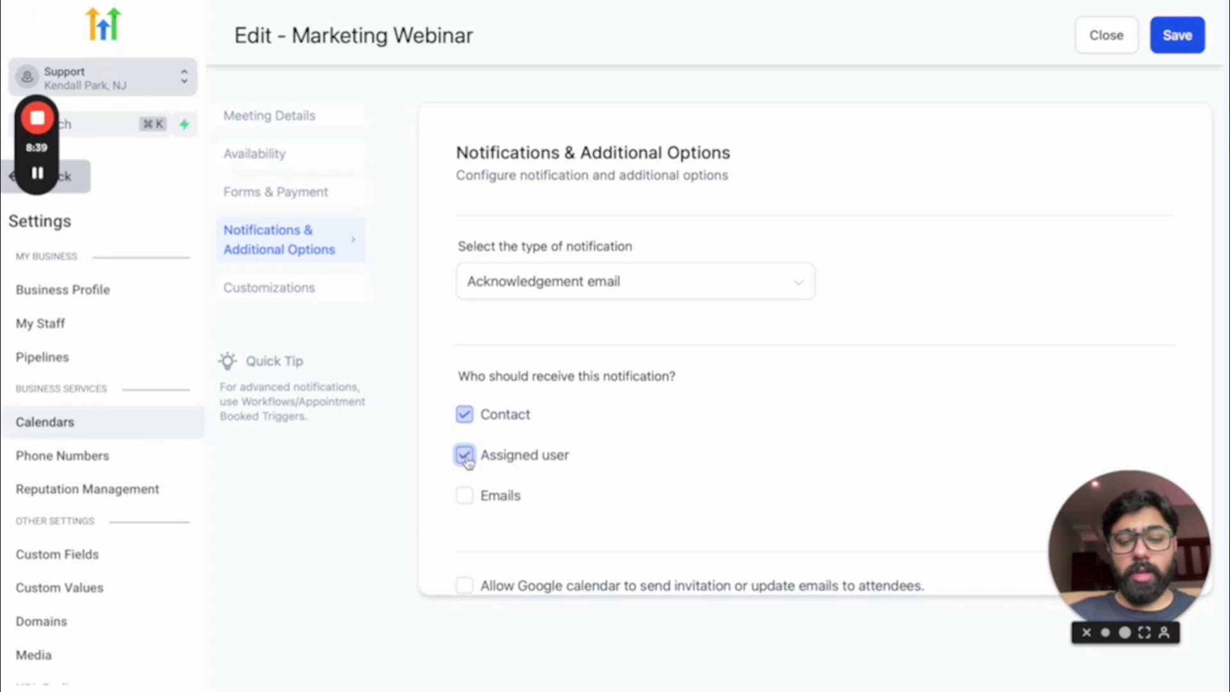
# - Leave extra email alerts off, allow Google calendar invitations, and save the notification settings
pyautogui.click(465, 496)
pyautogui.scroll(-2, 568, 398)
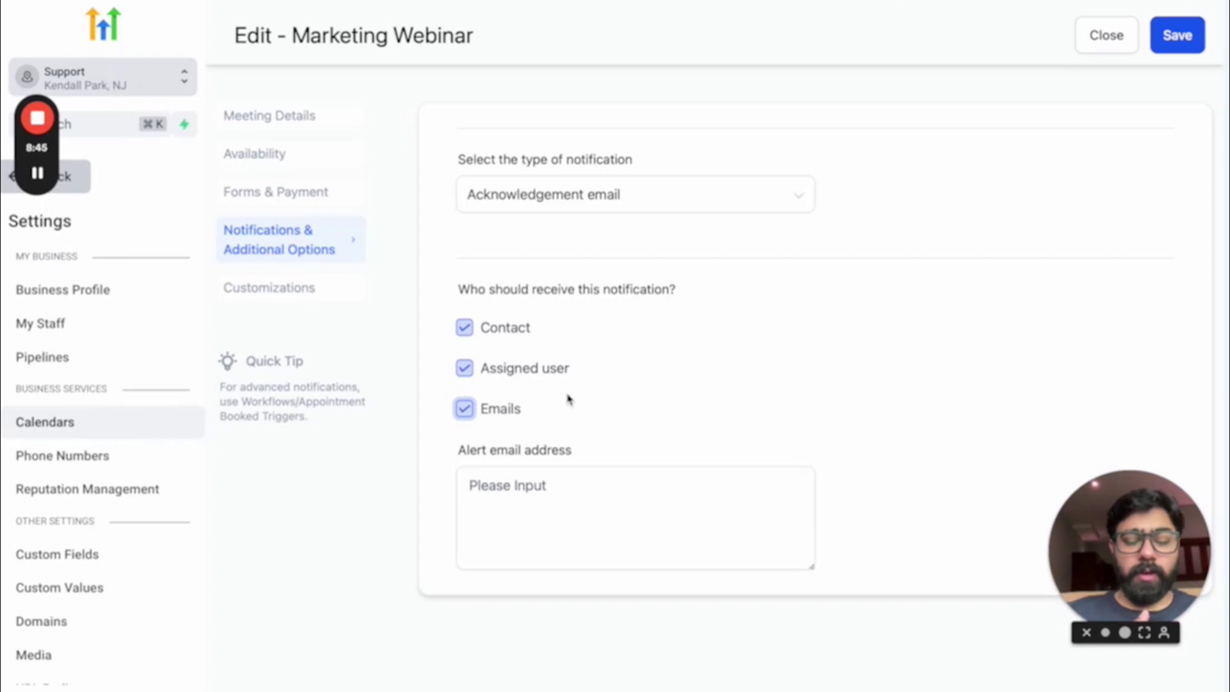
pyautogui.click(465, 410)
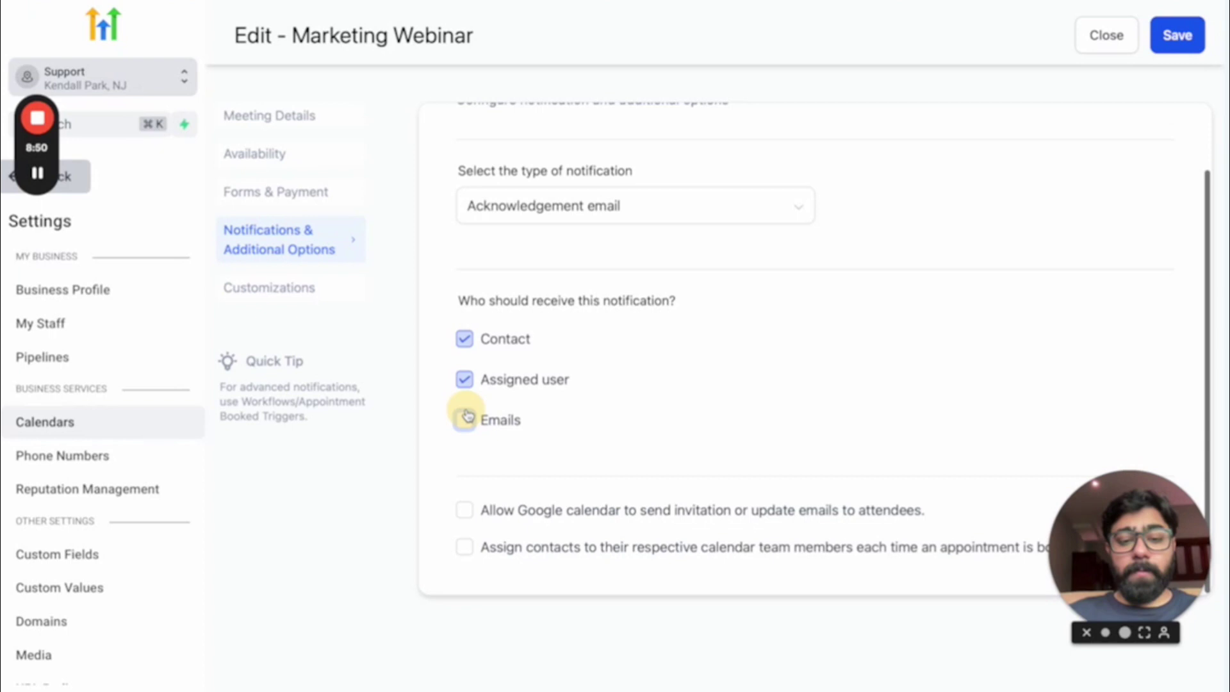
pyautogui.click(465, 513)
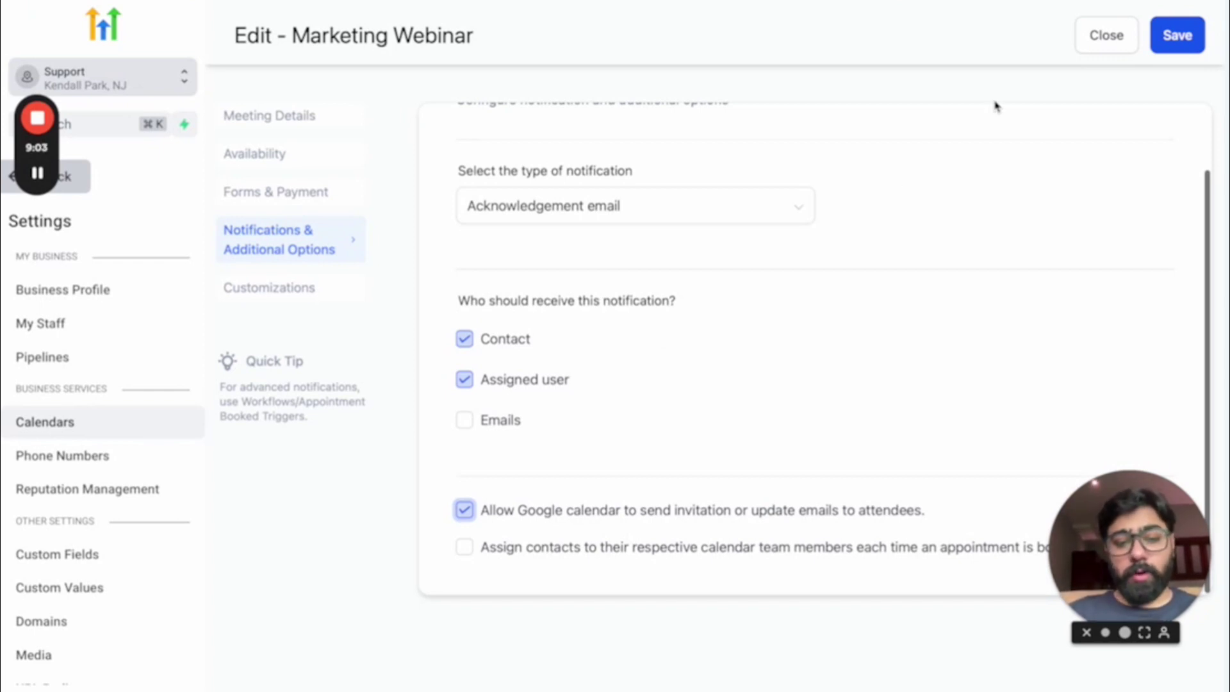
pyautogui.click(1182, 35)
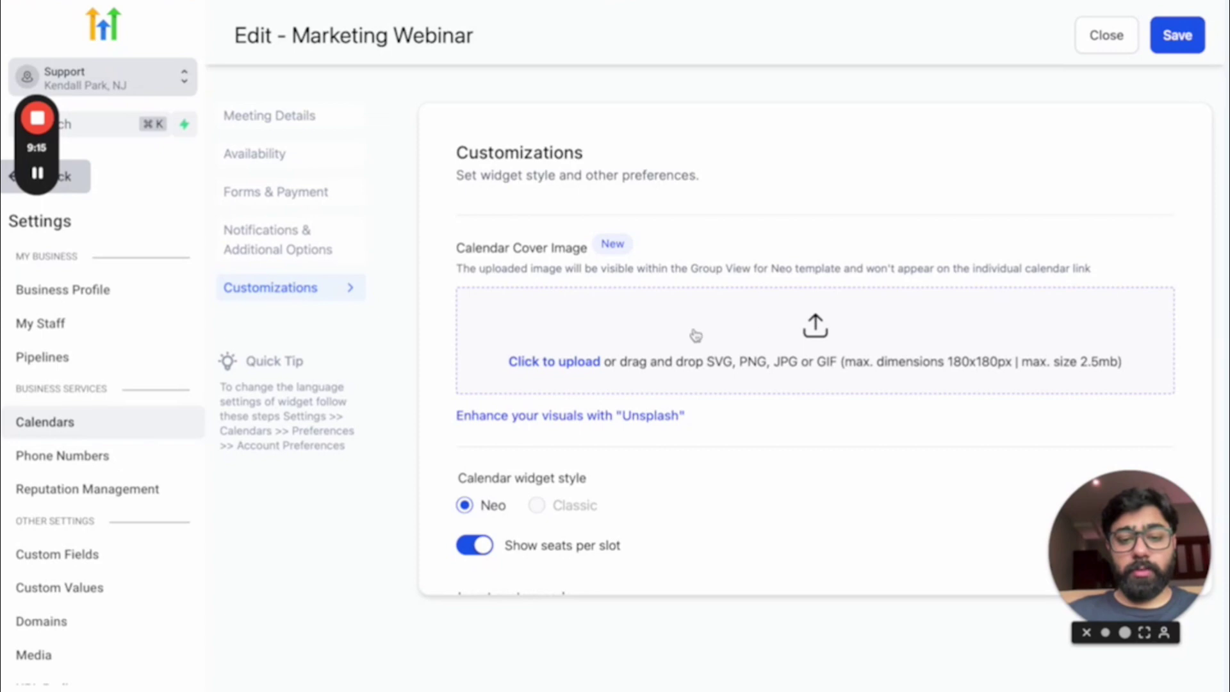
# - Upload What_is_digital_marketing.jpg.avif as the cover image, then view the booking page's attendee form
pyautogui.click(643, 344)
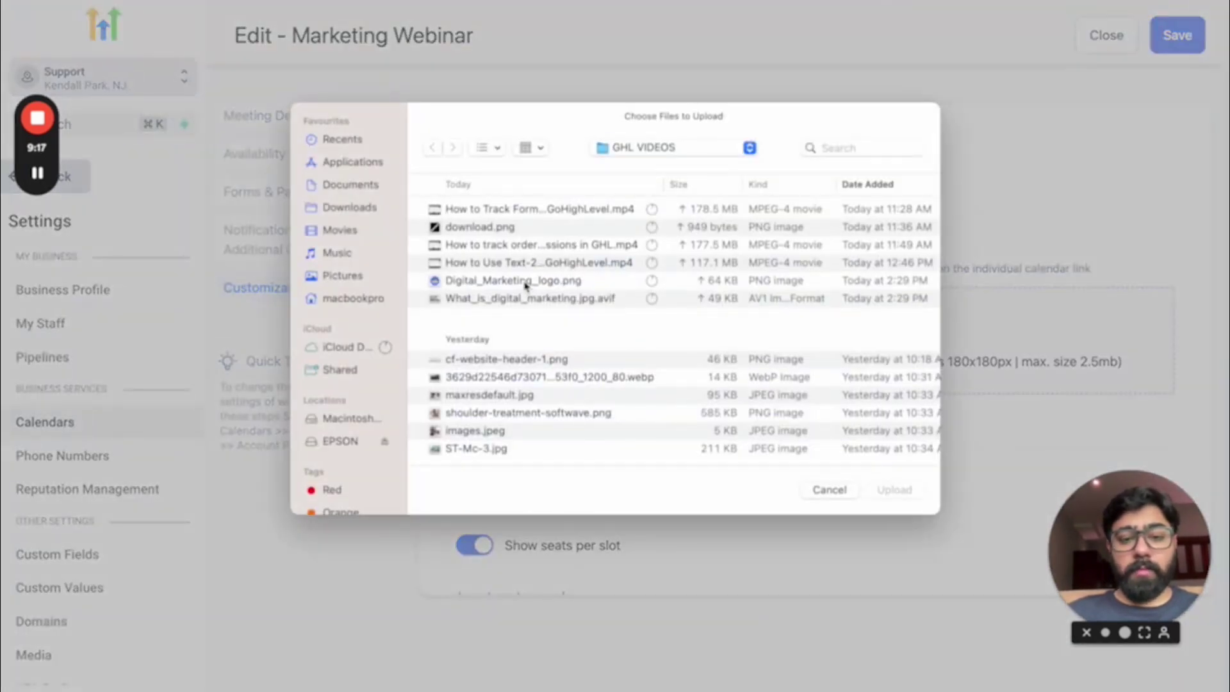
pyautogui.click(516, 299)
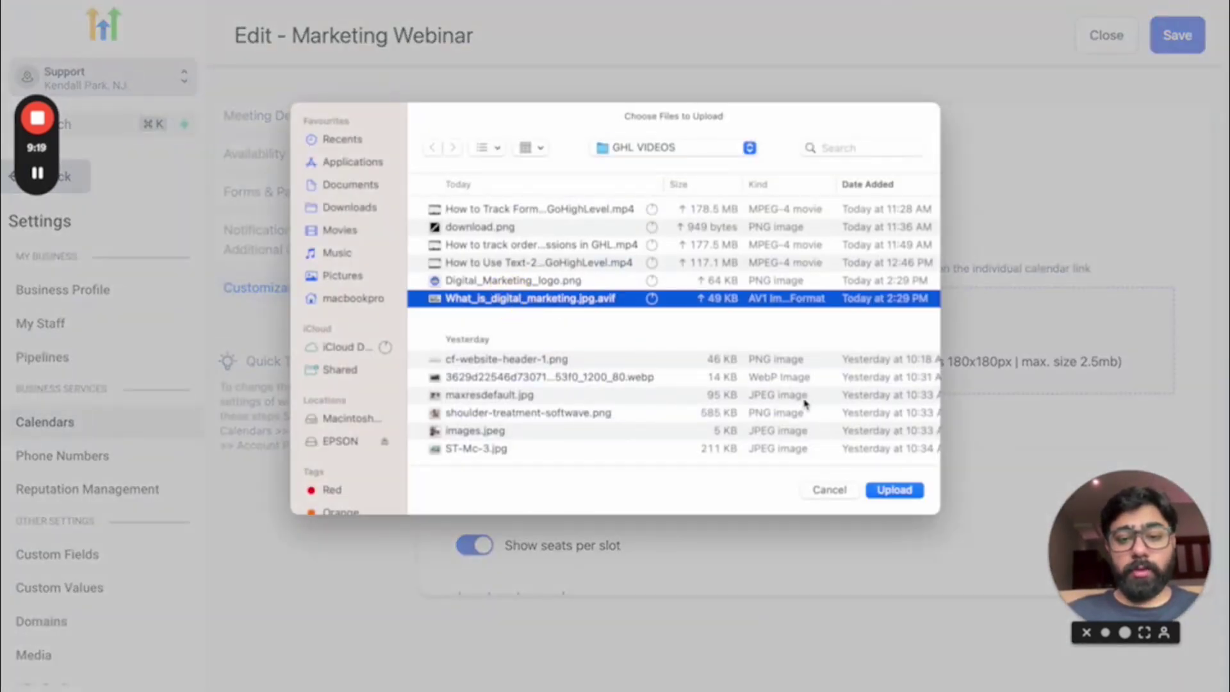
pyautogui.click(892, 490)
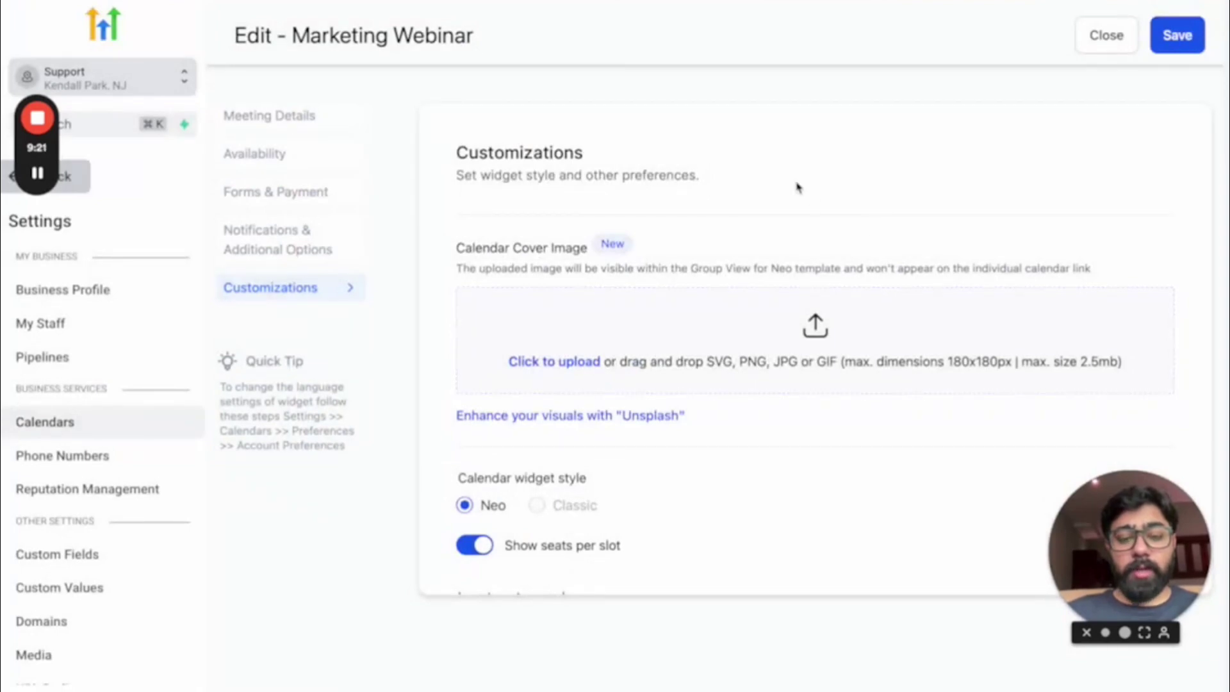
pyautogui.scroll(-1, 796, 186)
pyautogui.scroll(-3, 818, 245)
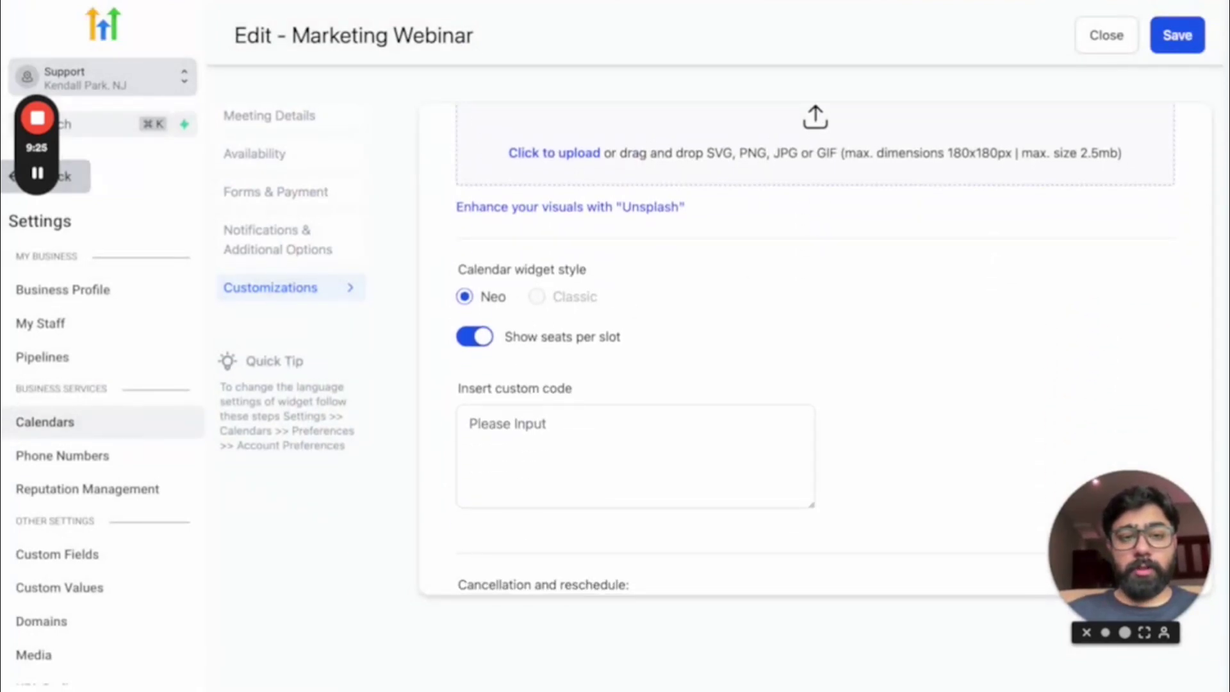
pyautogui.hotkey('ctrl', 'Tab')
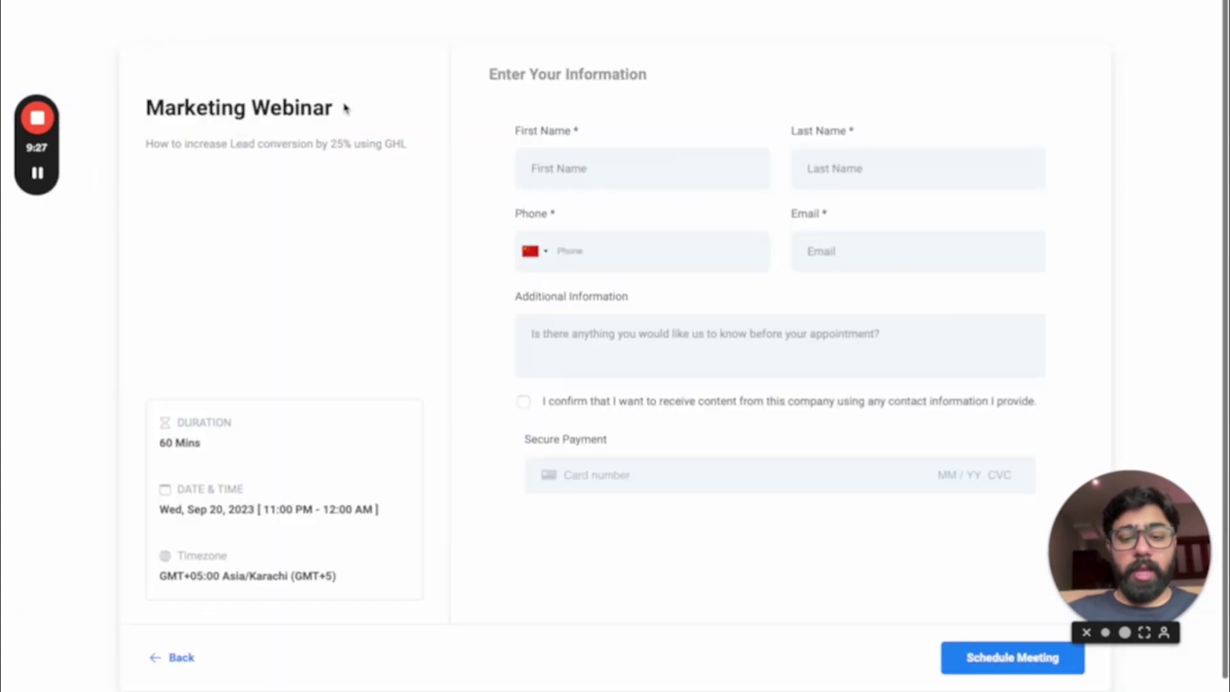
# - Check the Sep 20 slots at 11:00 PM and 11:30 PM, then return to the calendar editor
pyautogui.click(177, 660)
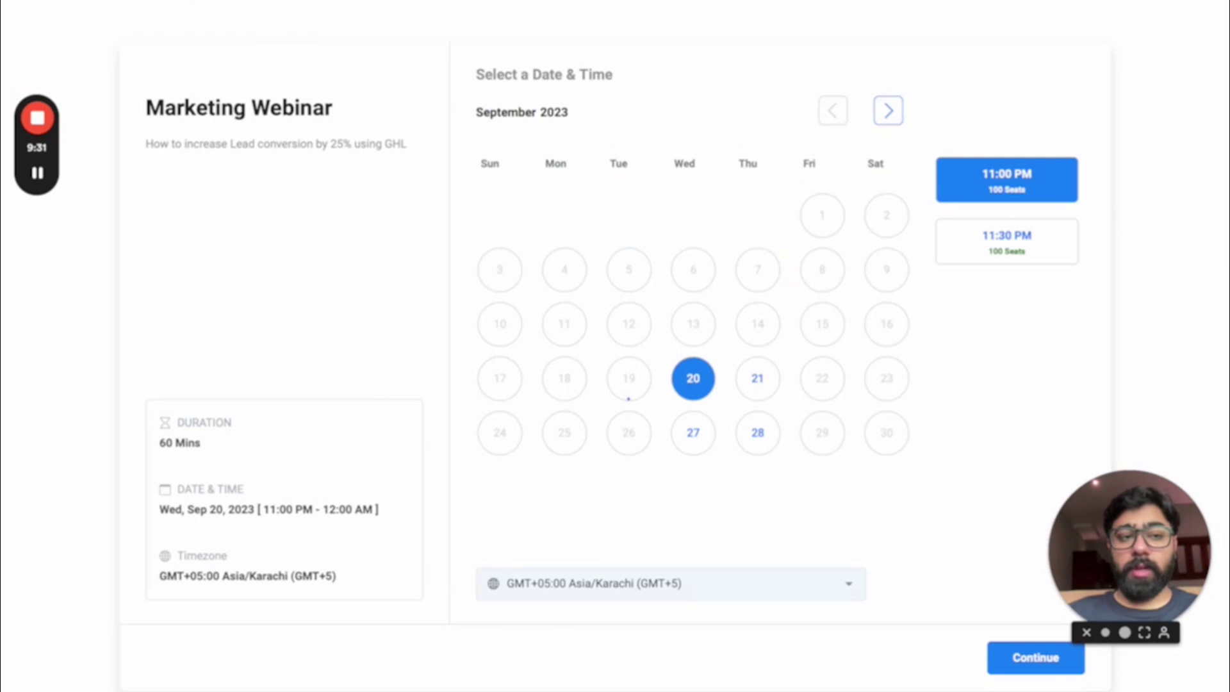
pyautogui.hotkey('ctrl', 'Tab')
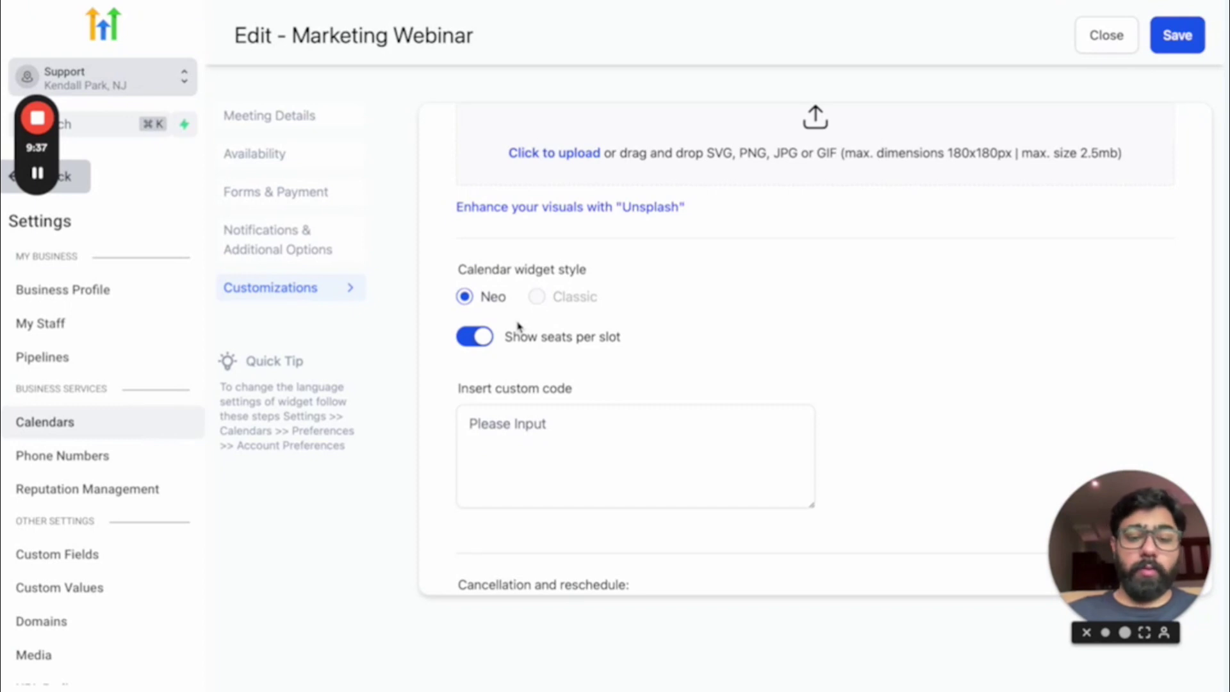
# - Turn off Show seats per slot, rescheduling and cancelling, then save the calendar
pyautogui.click(480, 345)
pyautogui.scroll(-3, 616, 343)
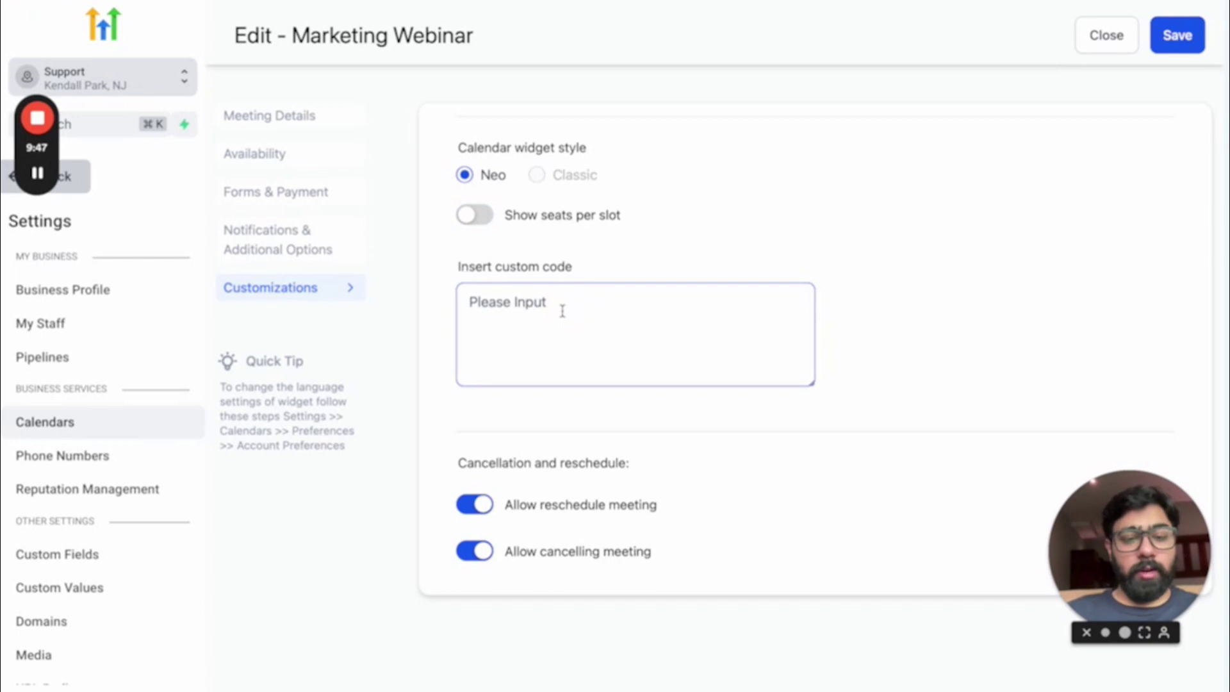
pyautogui.scroll(-3, 576, 378)
pyautogui.scroll(-1, 541, 369)
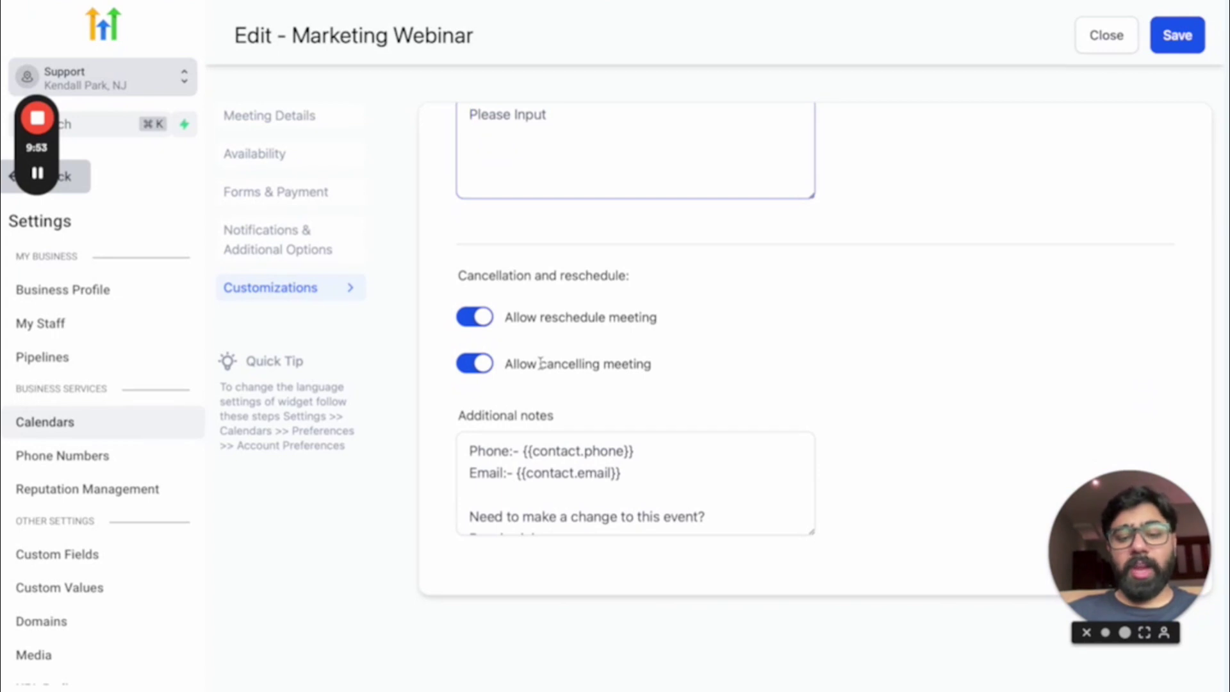
pyautogui.click(482, 318)
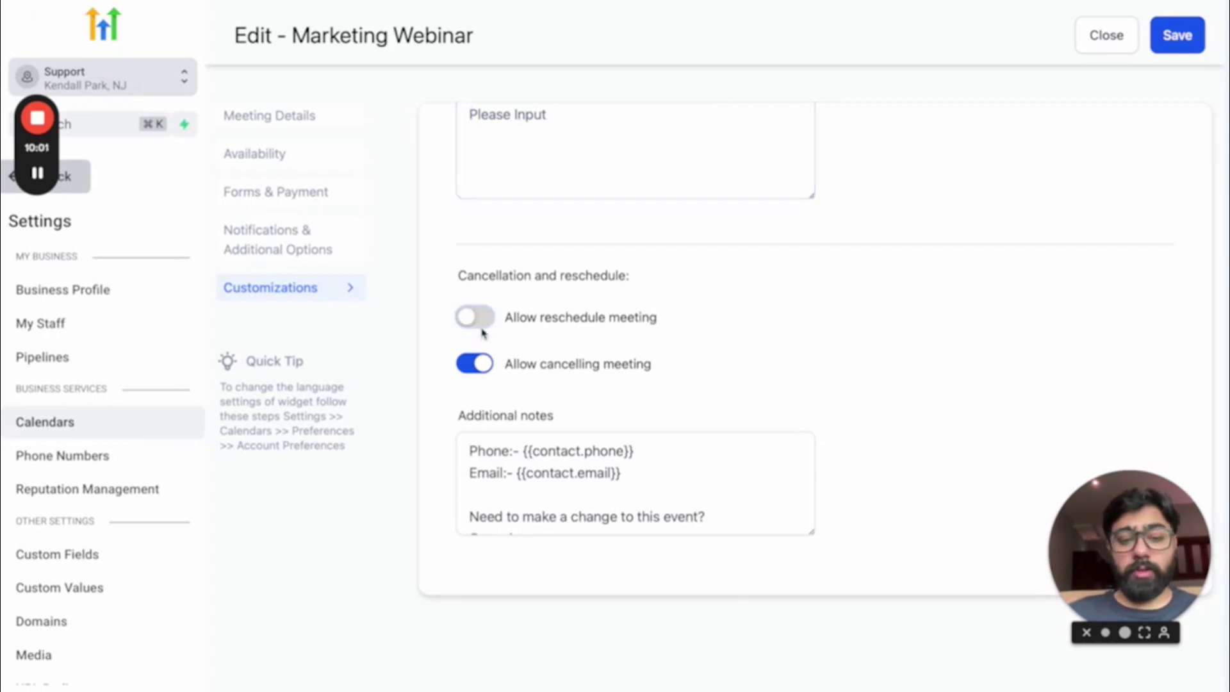
pyautogui.click(476, 364)
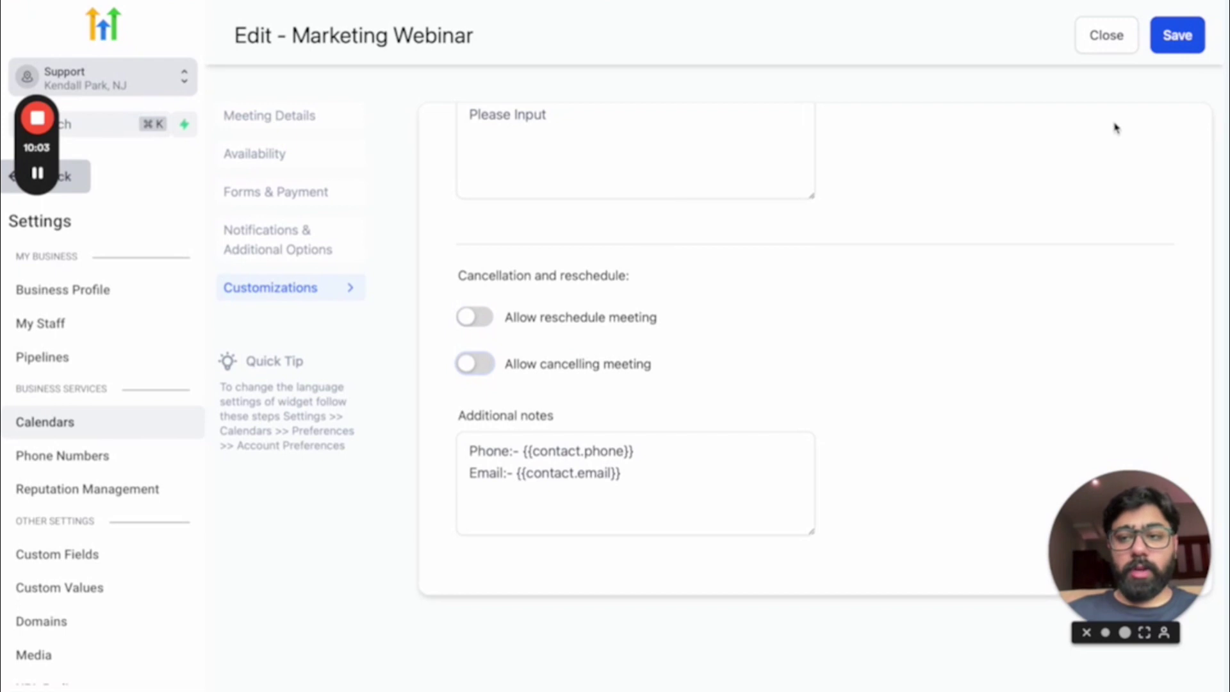
pyautogui.click(1178, 37)
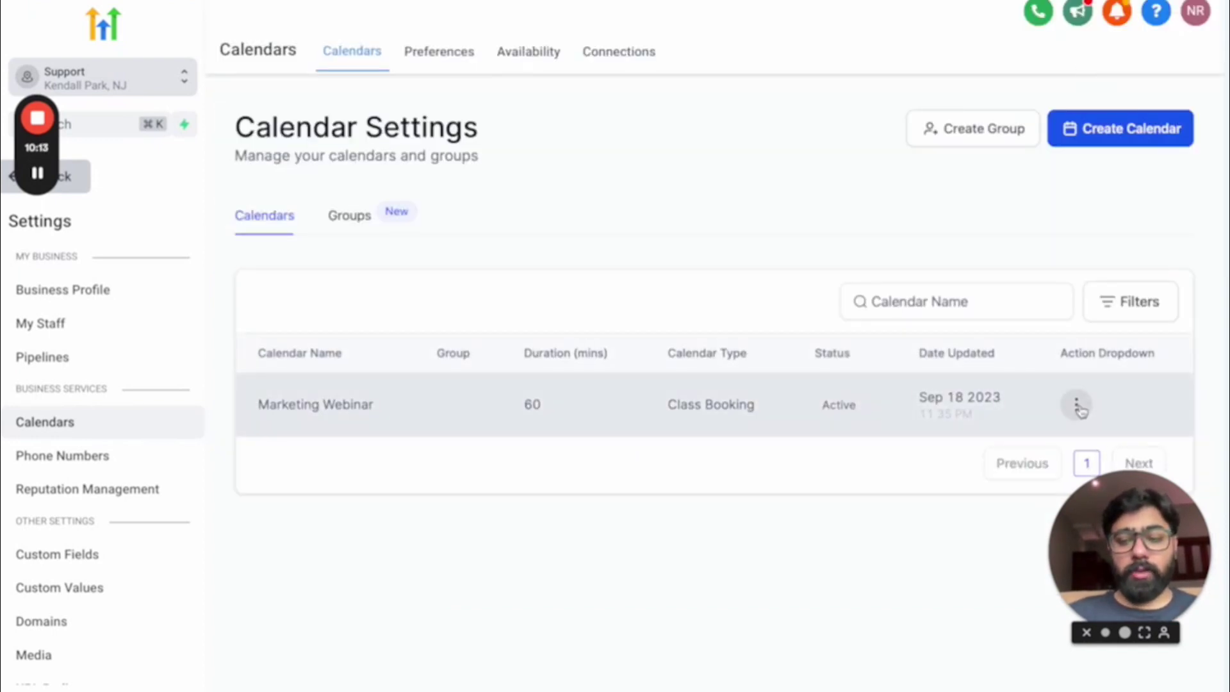
# - Copy the Marketing Webinar scheduling link from its row's action menu
pyautogui.click(1077, 405)
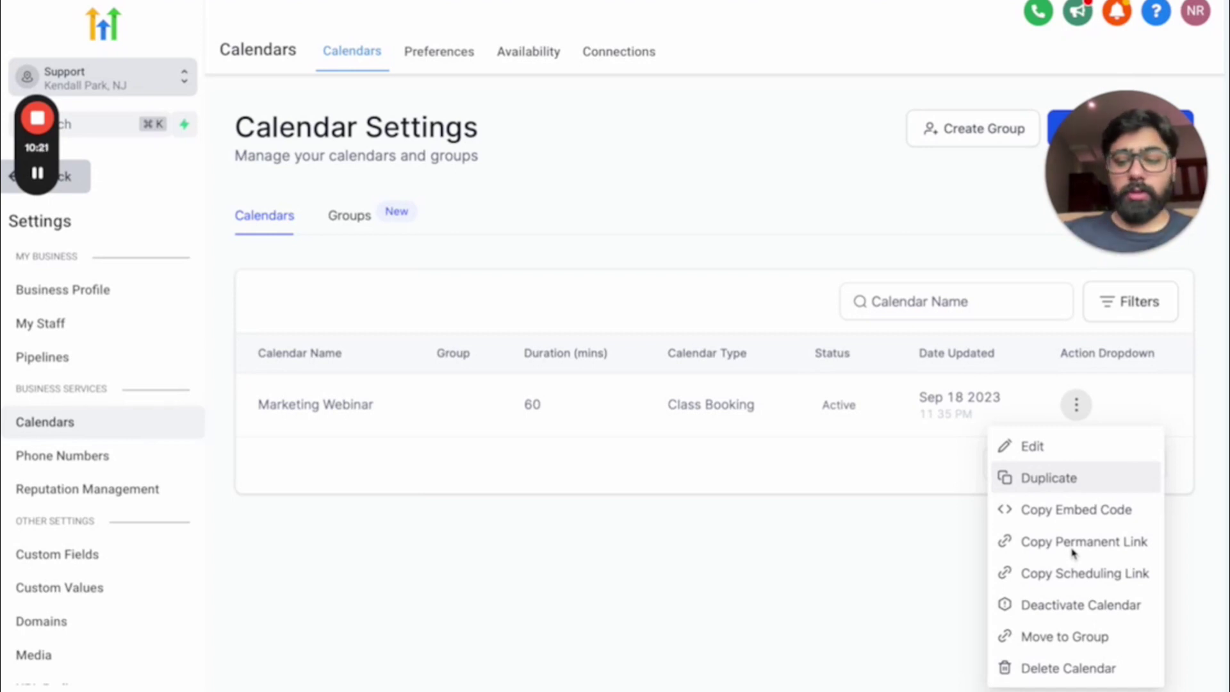
pyautogui.click(1041, 510)
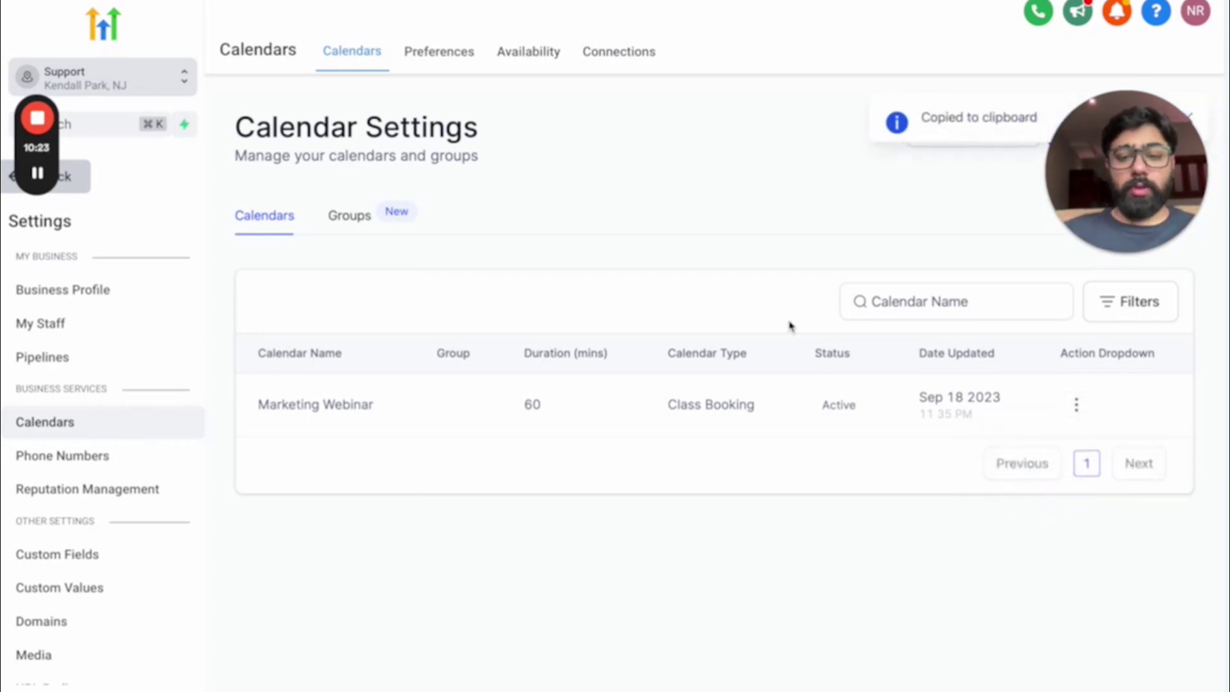